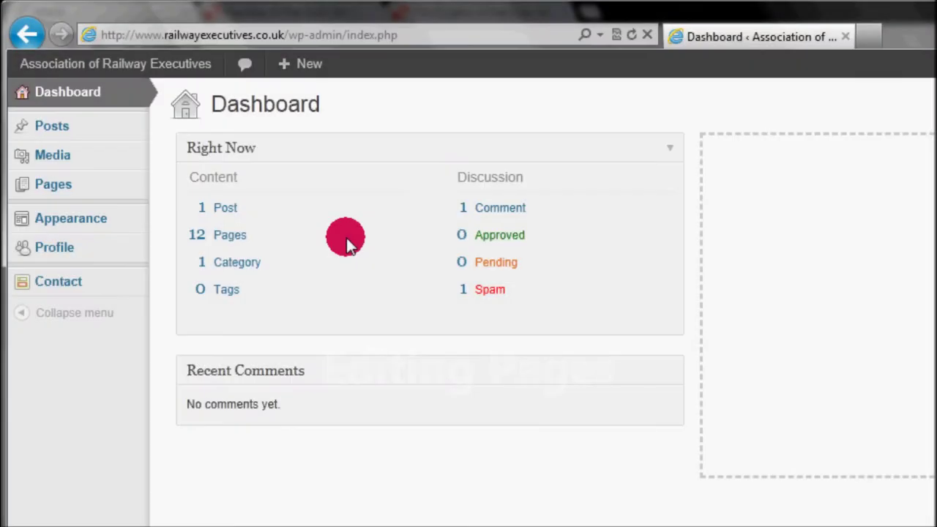
Open Example Page for editing from the site's Pages list.
{"action": "left_click", "coordinate": [115, 192]}
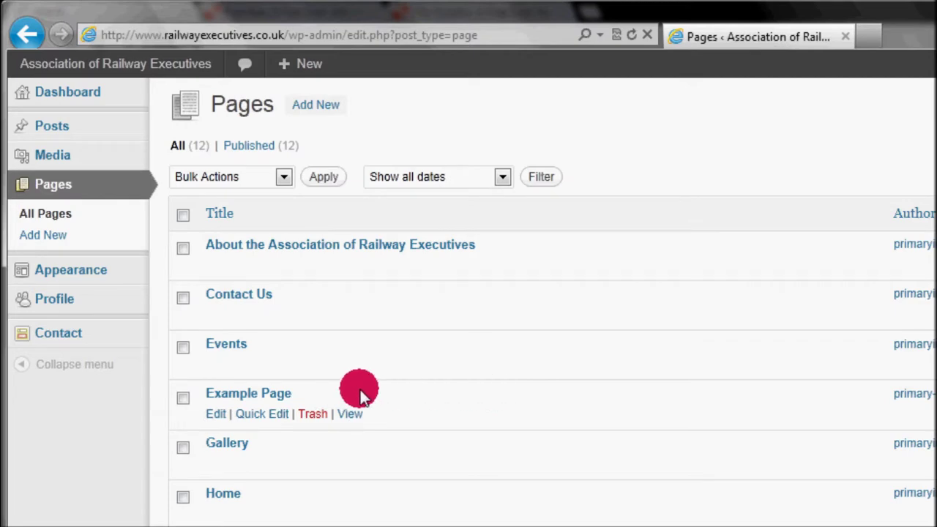
{"action": "left_click", "coordinate": [264, 395]}
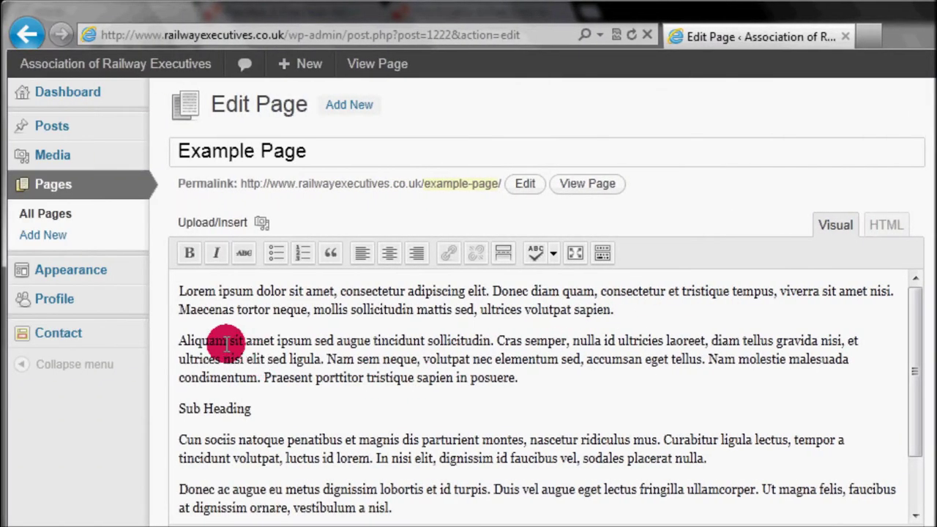
Select the word 'Aliquam' in Example Page's second paragraph.
{"action": "left_click_drag", "start_coordinate": [67, 342], "coordinate": [13, 349]}
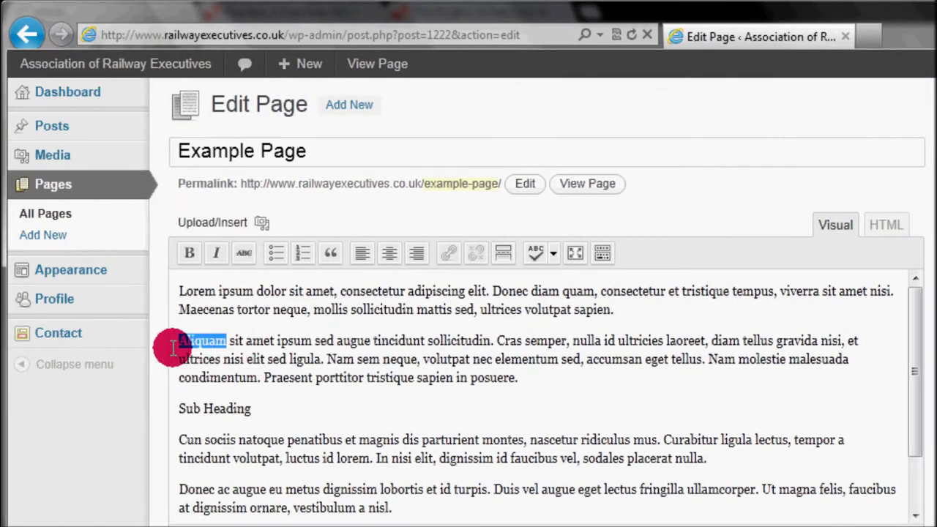
Link 'Aliquam' to the Contact Us page, found by searching 'conta'.
{"action": "left_click", "coordinate": [456, 260]}
{"action": "left_click", "coordinate": [549, 313]}
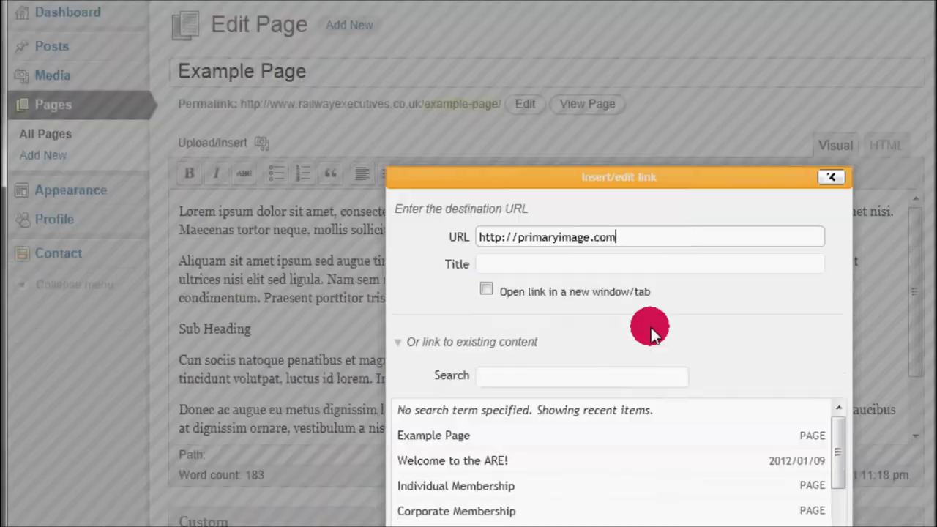
{"action": "left_click", "coordinate": [618, 454]}
{"action": "type", "text": "contact us"}
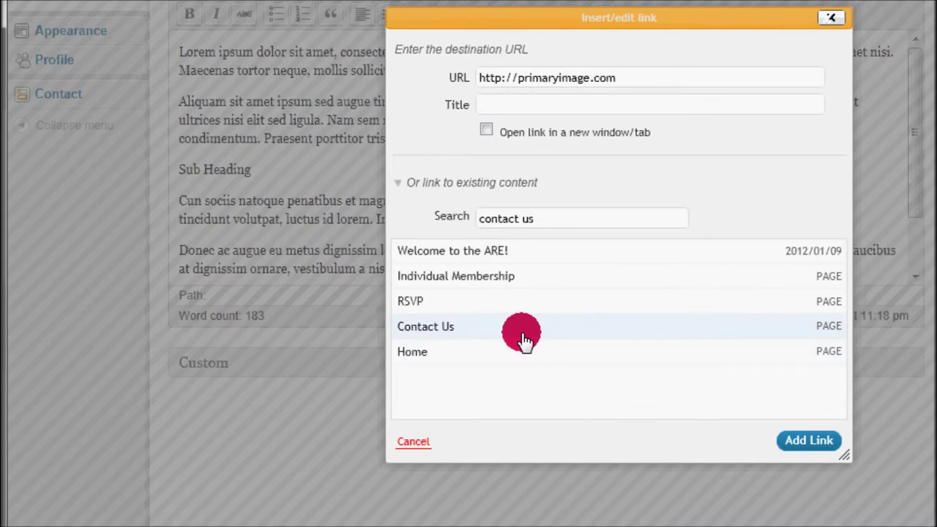
{"action": "left_click", "coordinate": [525, 337]}
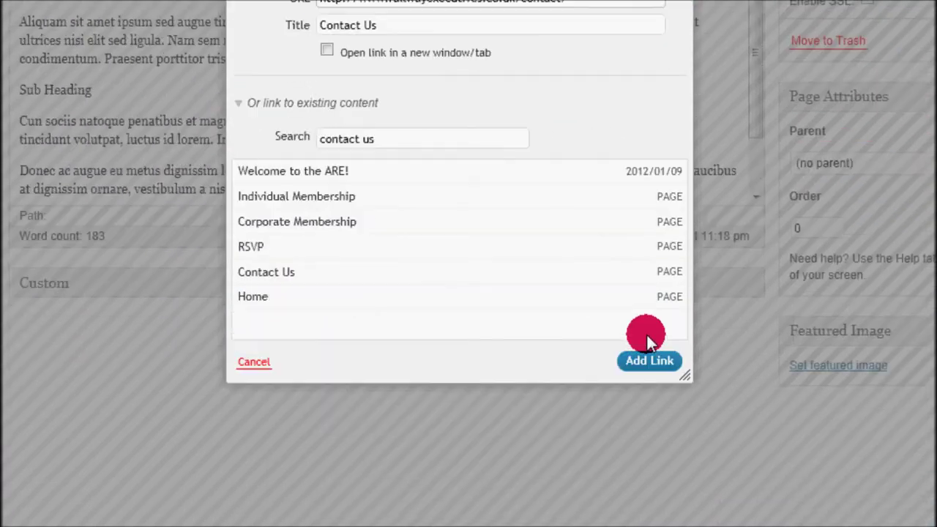
{"action": "left_click", "coordinate": [649, 361]}
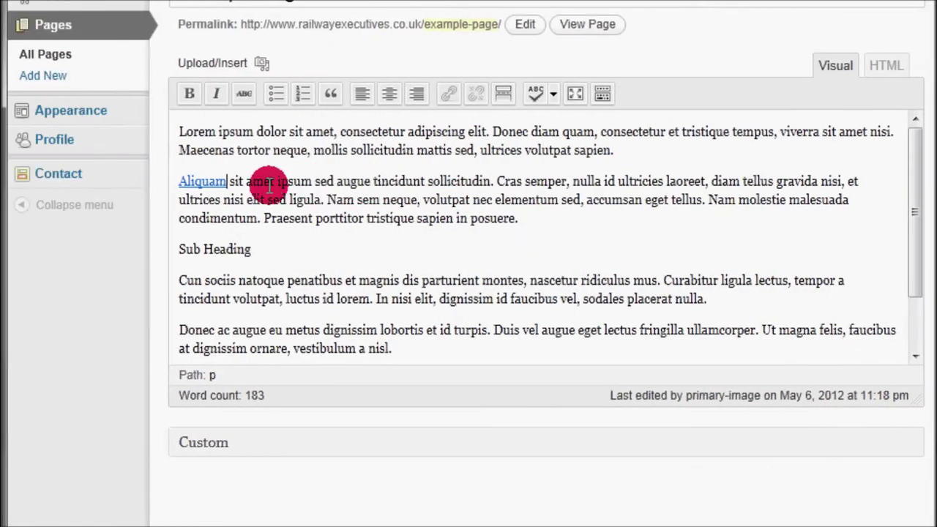
Retarget the Aliquam link to the Home page, then unlink it.
{"action": "left_click", "coordinate": [208, 182]}
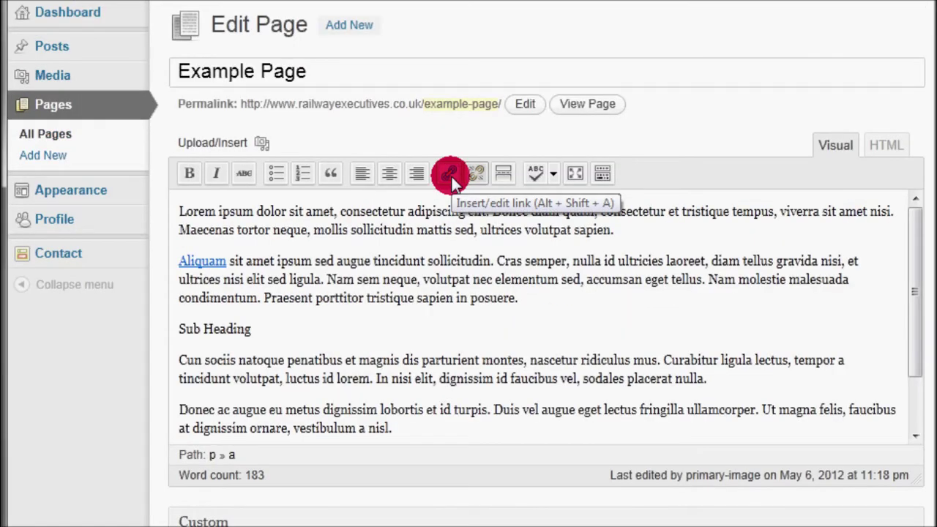
{"action": "left_click", "coordinate": [451, 175]}
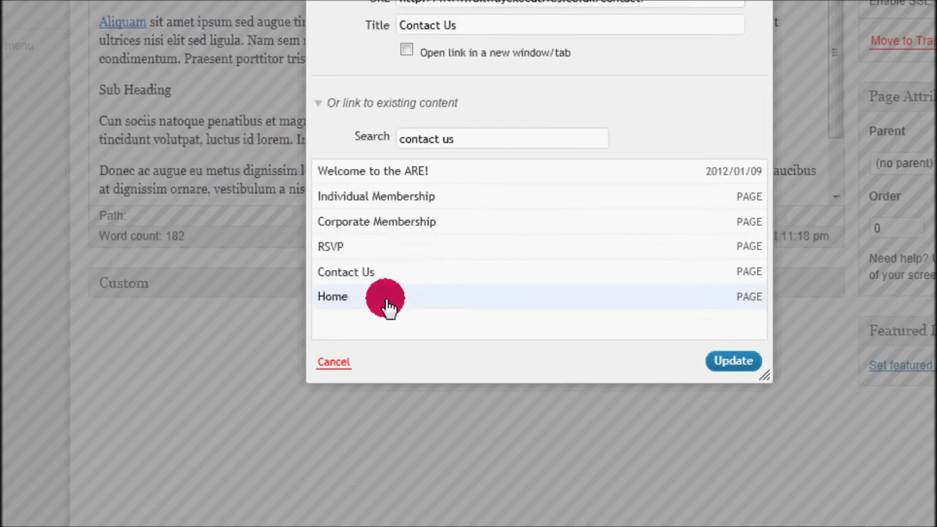
{"action": "left_click", "coordinate": [387, 377]}
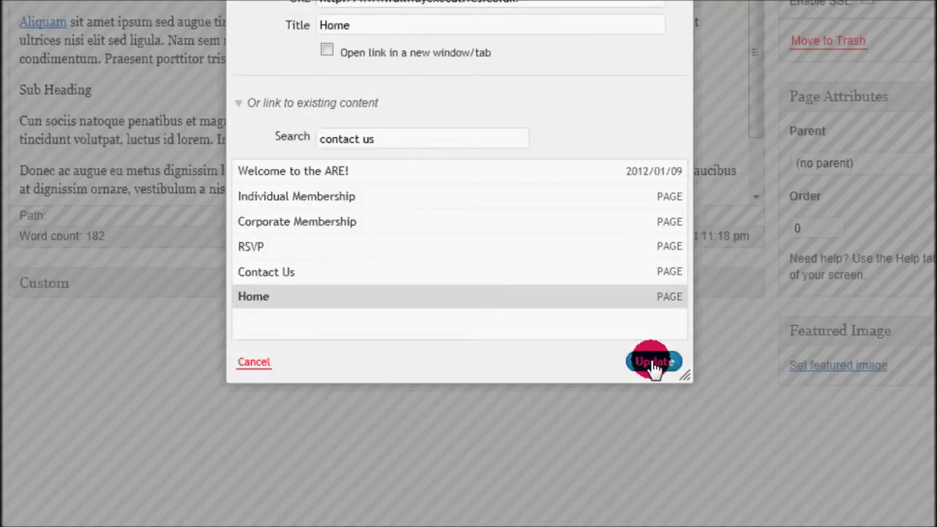
{"action": "left_click", "coordinate": [654, 363]}
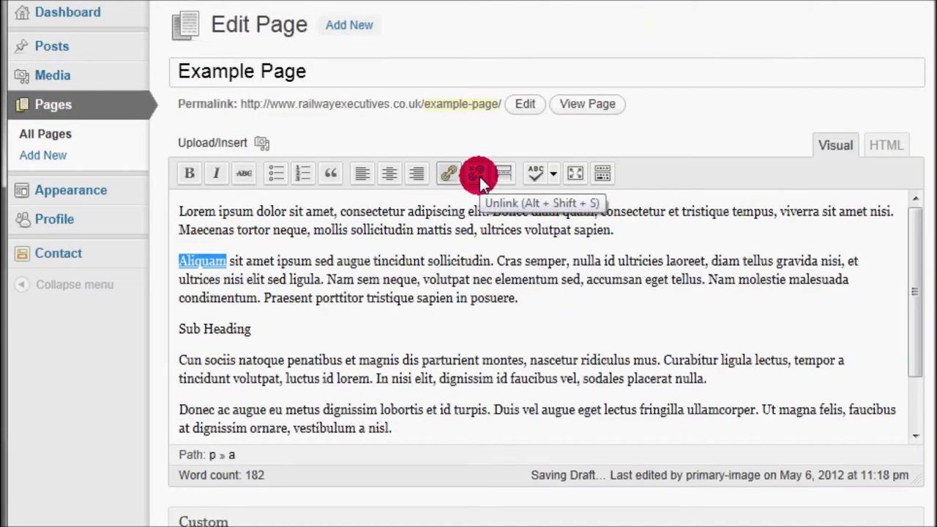
{"action": "left_click", "coordinate": [478, 175]}
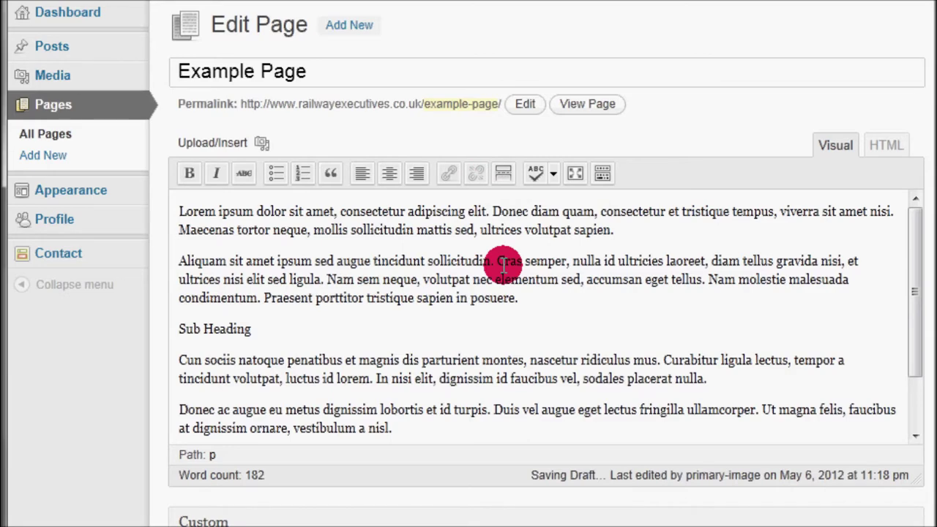
Show the Kitchen Sink toolbar and format the 'Sub Heading' line as Heading 3.
{"action": "left_click", "coordinate": [603, 174]}
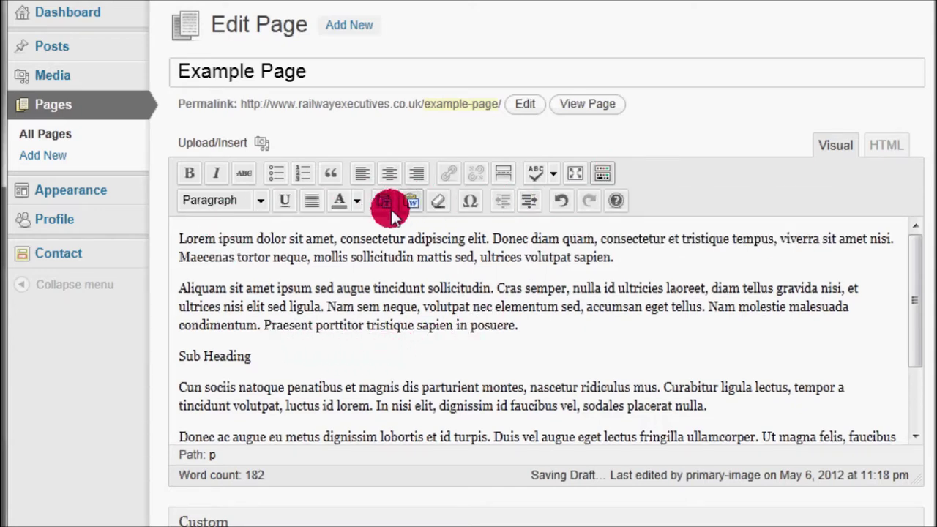
{"action": "left_click_drag", "start_coordinate": [251, 357], "coordinate": [179, 357]}
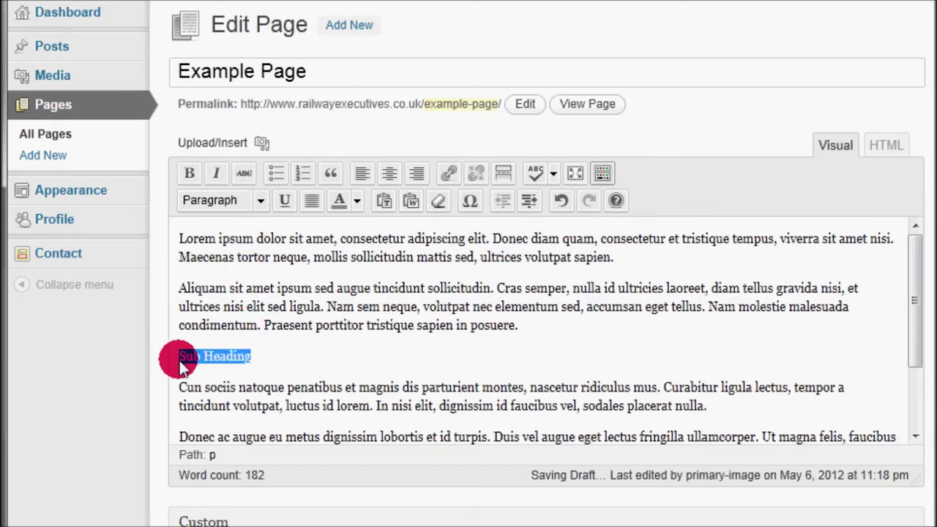
{"action": "left_click", "coordinate": [268, 203]}
{"action": "left_click_drag", "start_coordinate": [285, 238], "coordinate": [285, 294]}
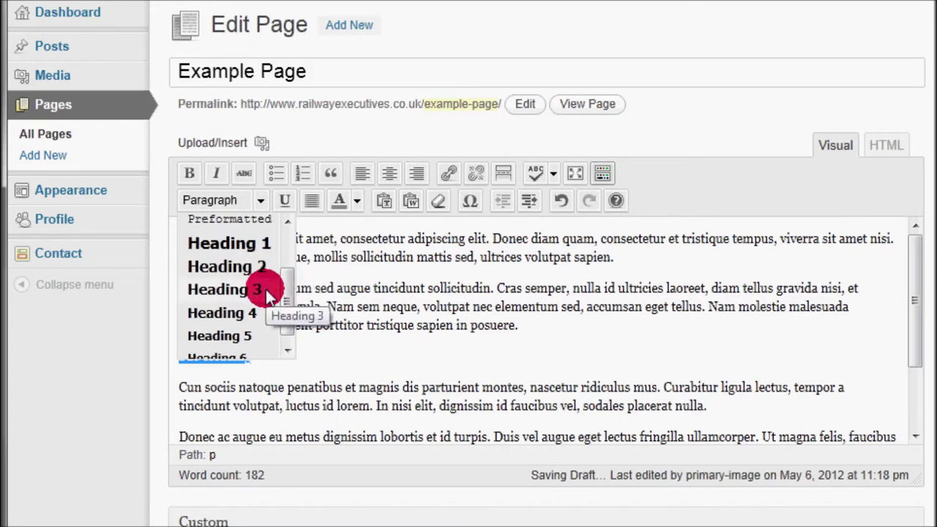
{"action": "left_click", "coordinate": [265, 289]}
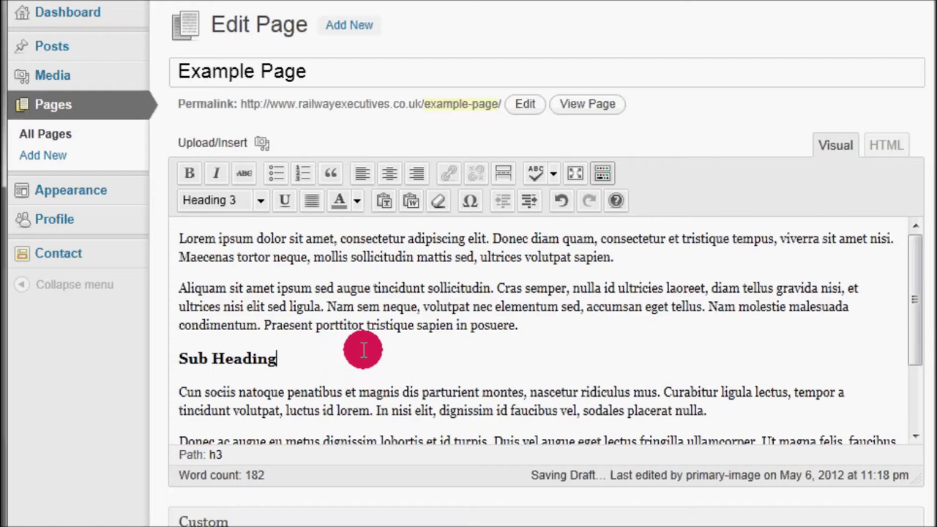
{"action": "left_click", "coordinate": [414, 207]}
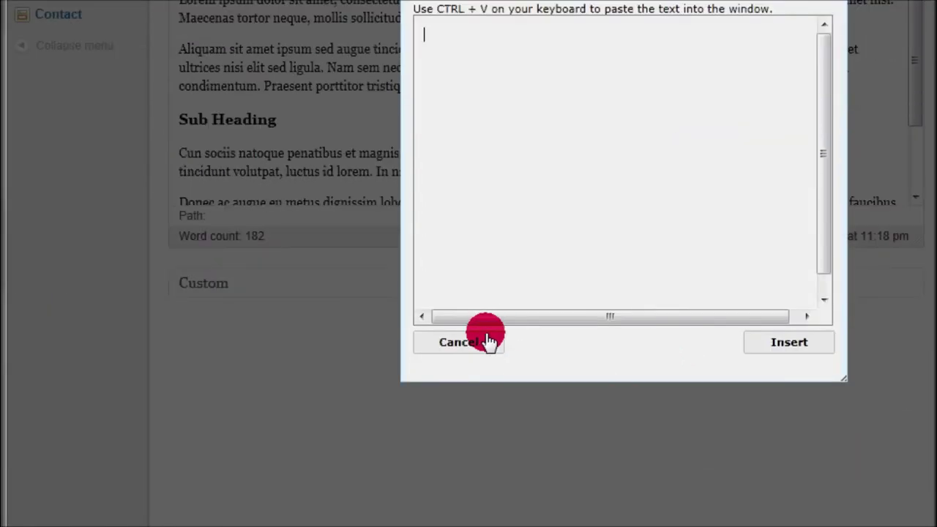
Cancel the Paste from Word dialog without inserting anything.
{"action": "left_click", "coordinate": [479, 501]}
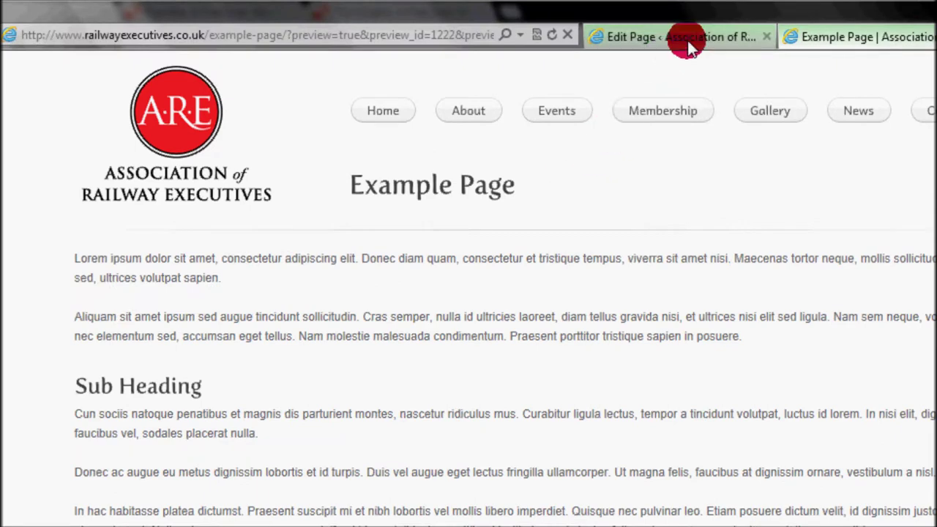
Return to the Example Page editor and update the published page.
{"action": "left_click", "coordinate": [687, 38]}
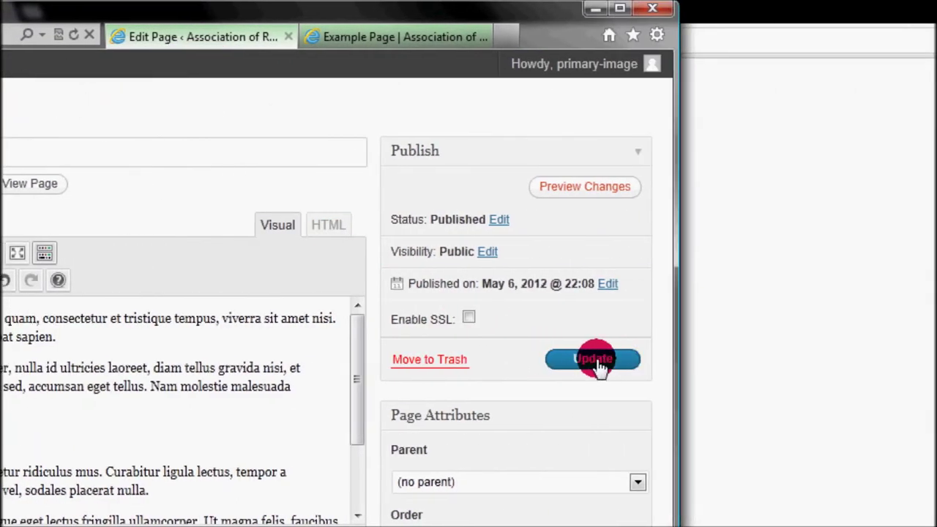
{"action": "left_click", "coordinate": [671, 362]}
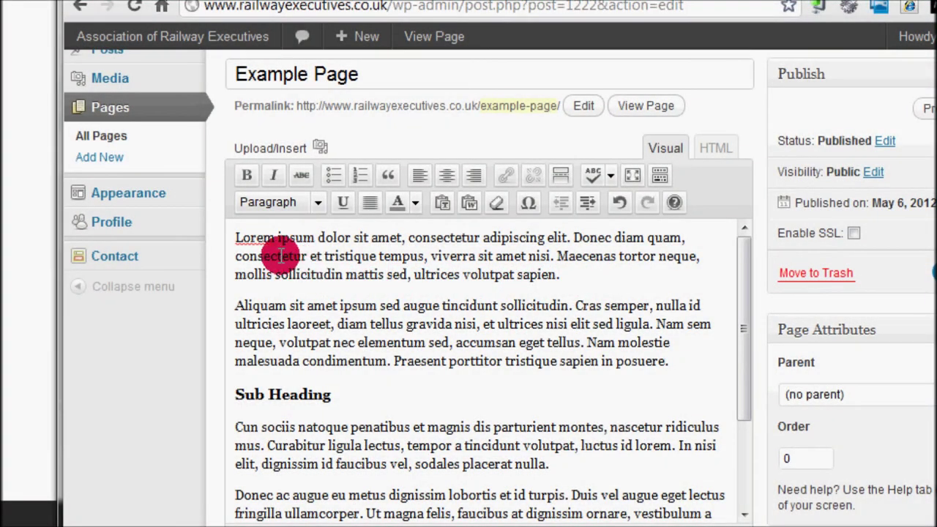
Upload Logo B&W.png via Add Media, placed before the first paragraph.
{"action": "left_click", "coordinate": [236, 236]}
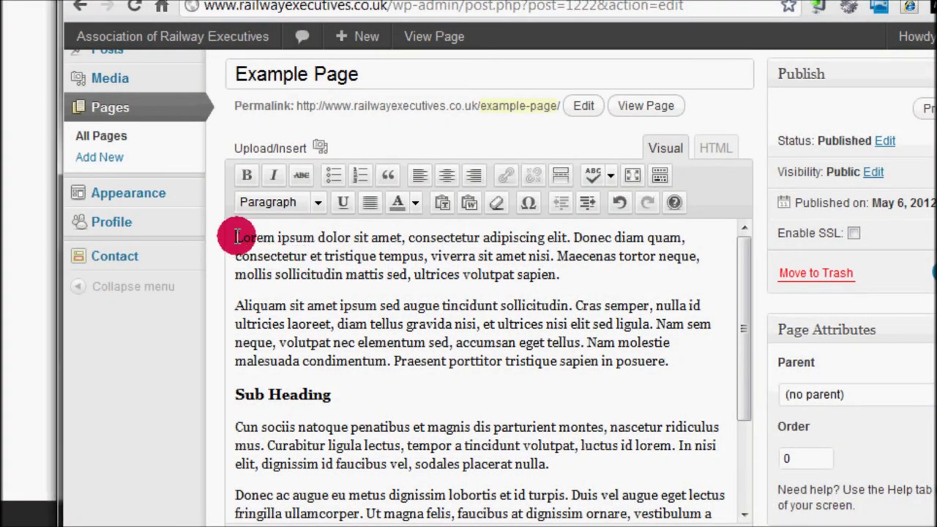
{"action": "left_click", "coordinate": [321, 149]}
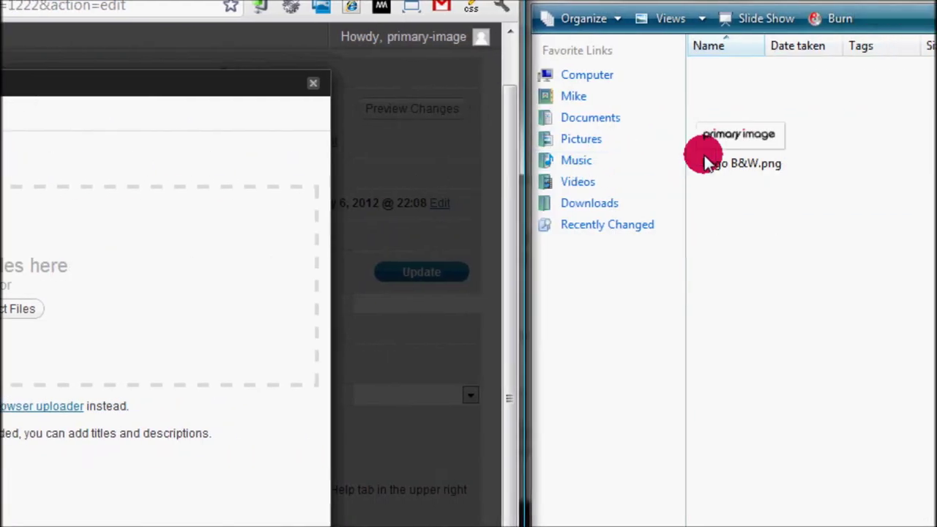
{"action": "left_click_drag", "start_coordinate": [703, 153], "coordinate": [0, 256]}
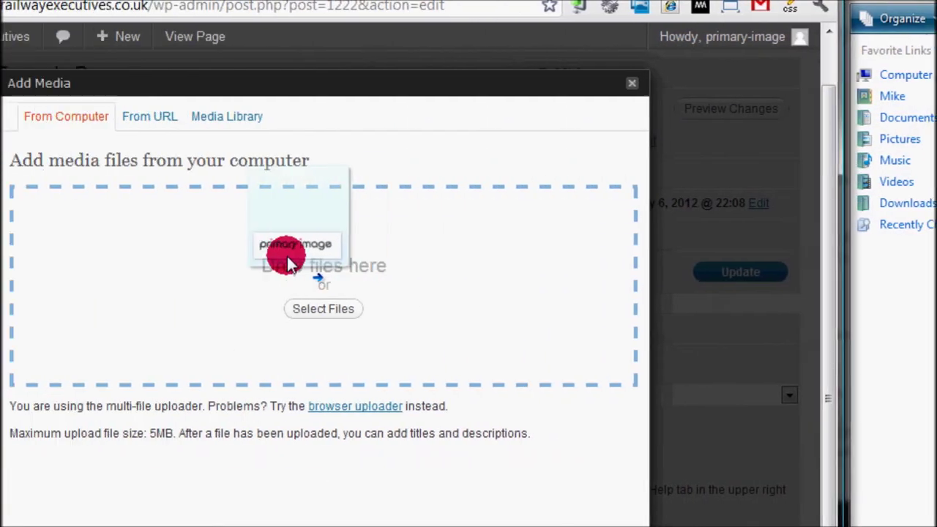
{"action": "left_click_drag", "start_coordinate": [288, 261], "coordinate": [159, 267]}
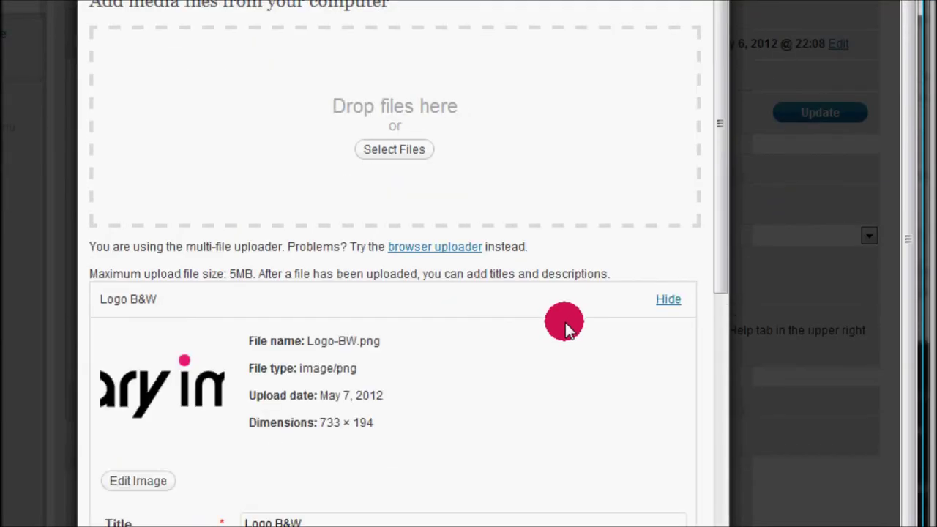
Title the logo 'Primary Image logo', set Link URL to None, and insert it.
{"action": "scroll", "coordinate": [565, 322], "scroll_direction": "down", "scroll_amount": 5}
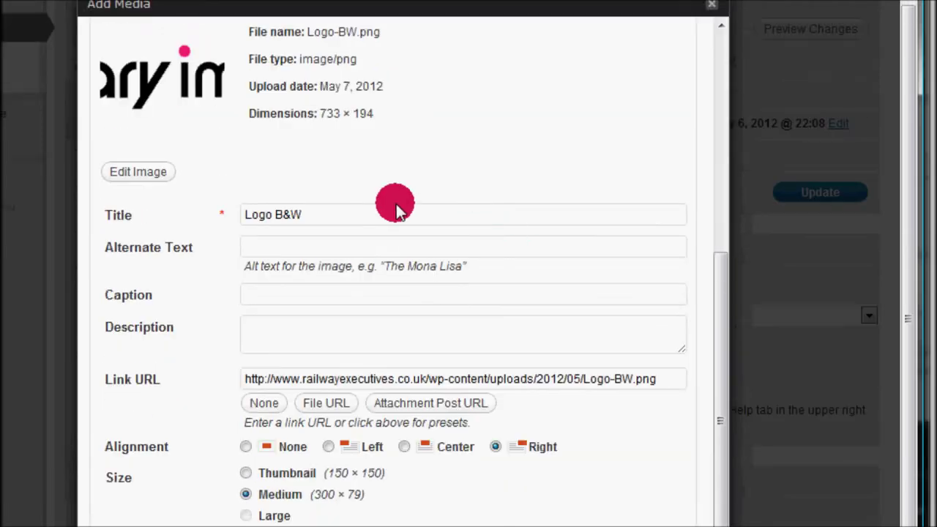
{"action": "left_click", "coordinate": [311, 218]}
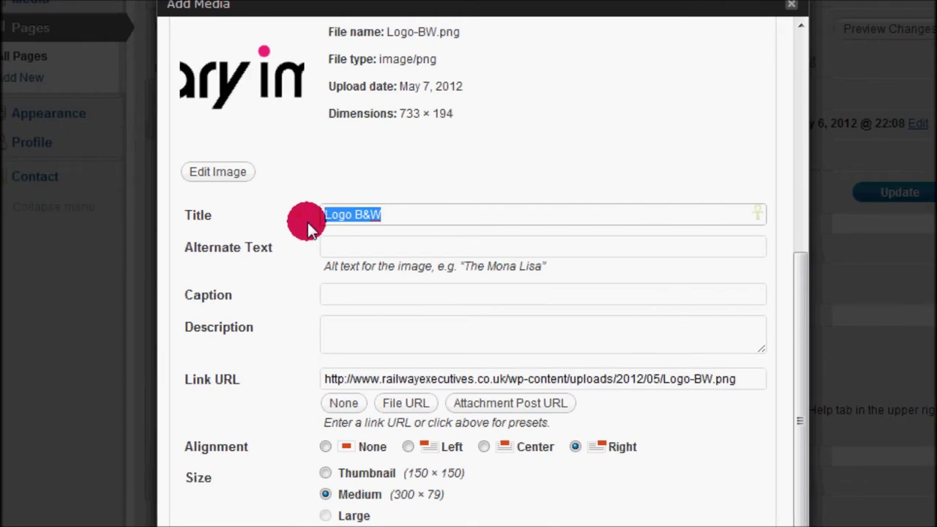
{"action": "type", "text": "Primary Image logo"}
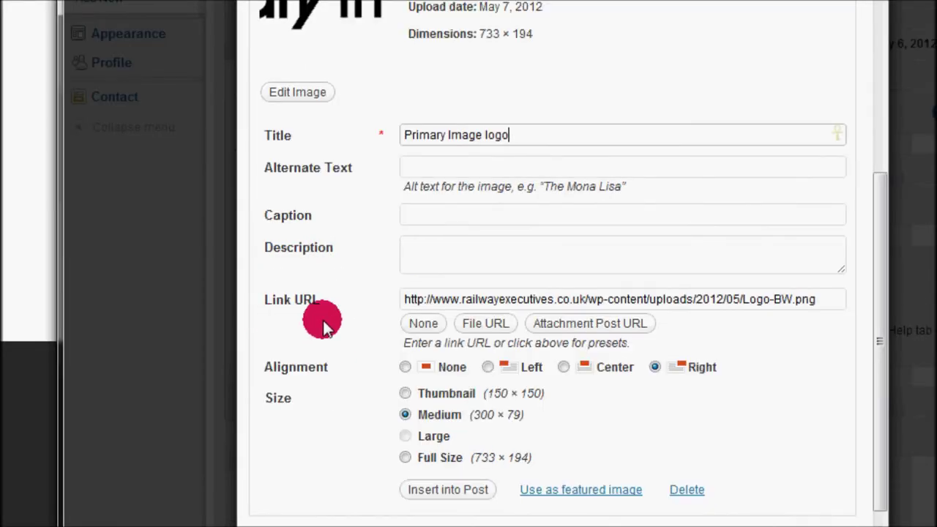
{"action": "left_click", "coordinate": [416, 327]}
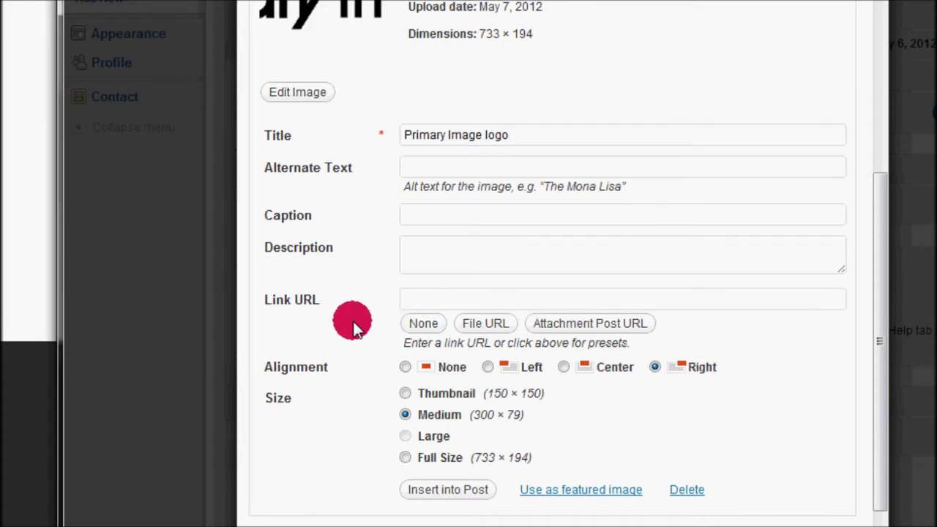
{"action": "scroll", "coordinate": [352, 328], "scroll_direction": "down", "scroll_amount": 1}
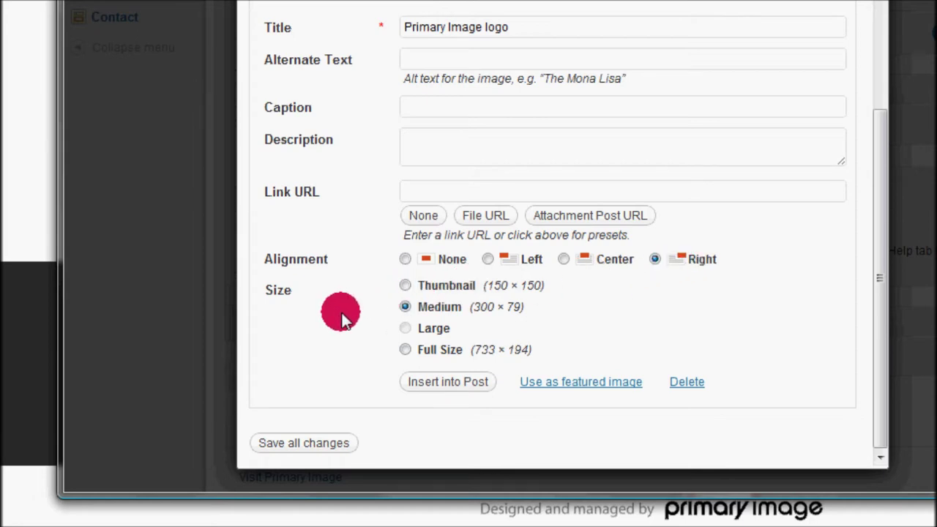
{"action": "left_click", "coordinate": [443, 382]}
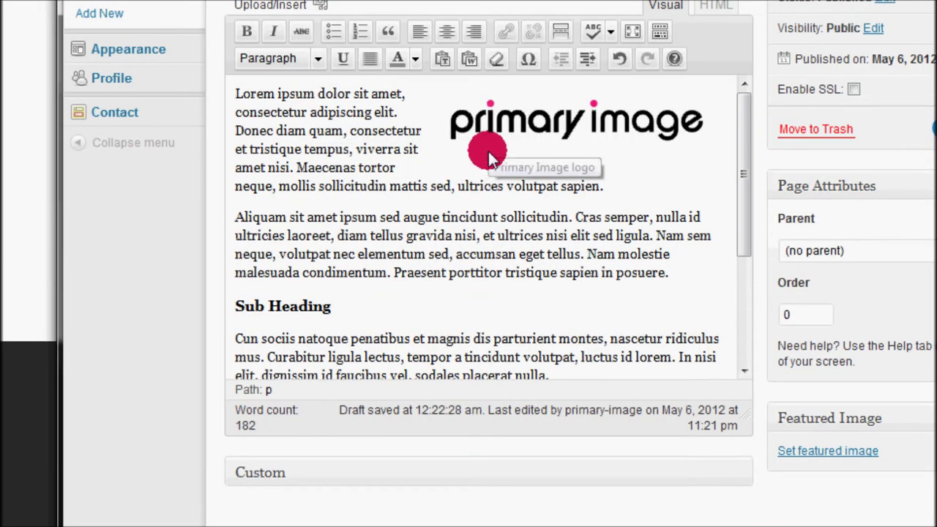
Delete the logo, add a new line after the last paragraph, and open Add Media.
{"action": "left_click", "coordinate": [520, 36]}
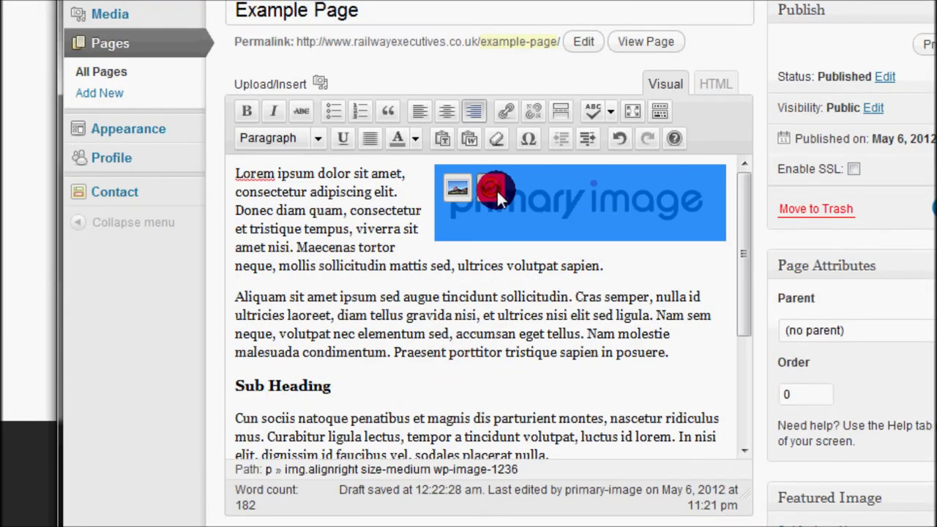
{"action": "left_click", "coordinate": [492, 187]}
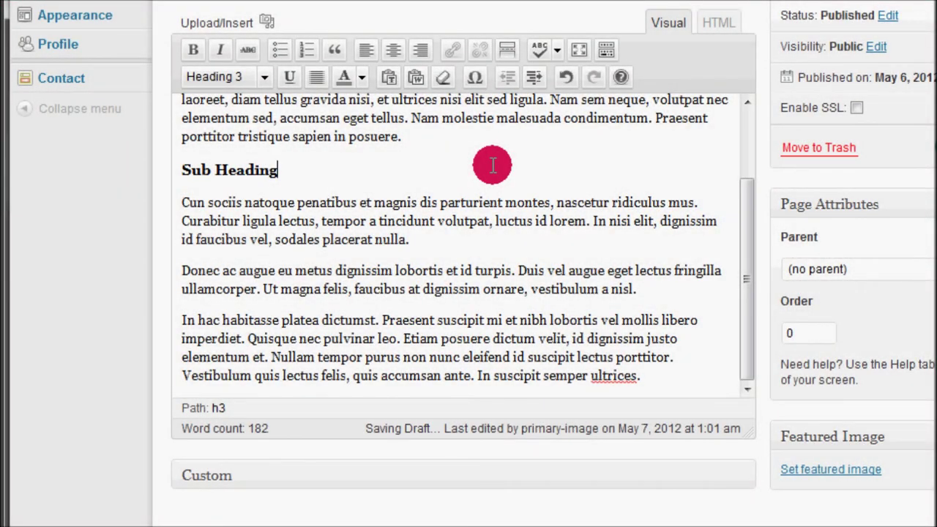
{"action": "left_click", "coordinate": [671, 372]}
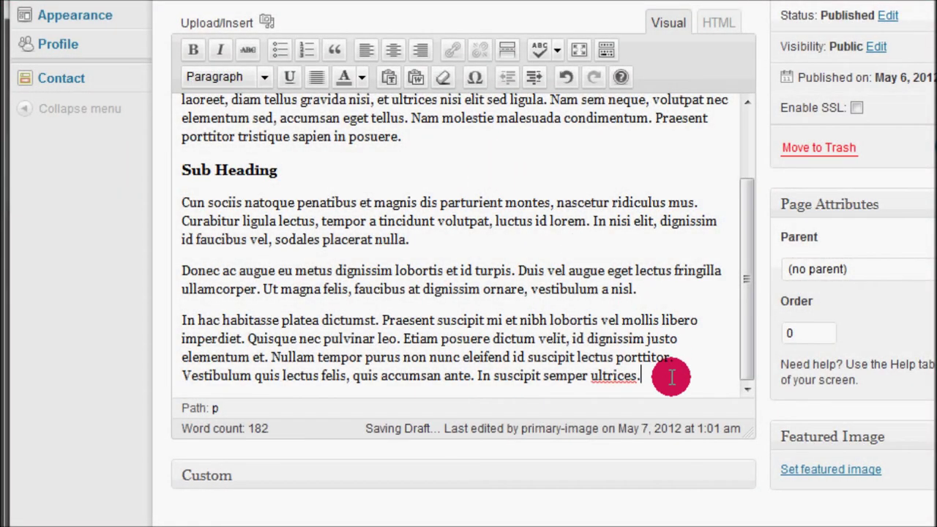
{"action": "key", "text": "Return"}
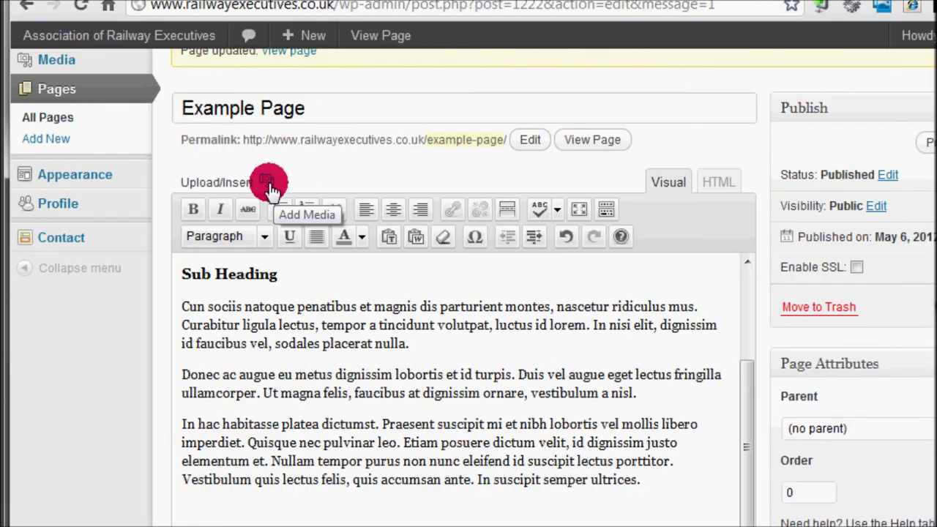
{"action": "left_click", "coordinate": [267, 22]}
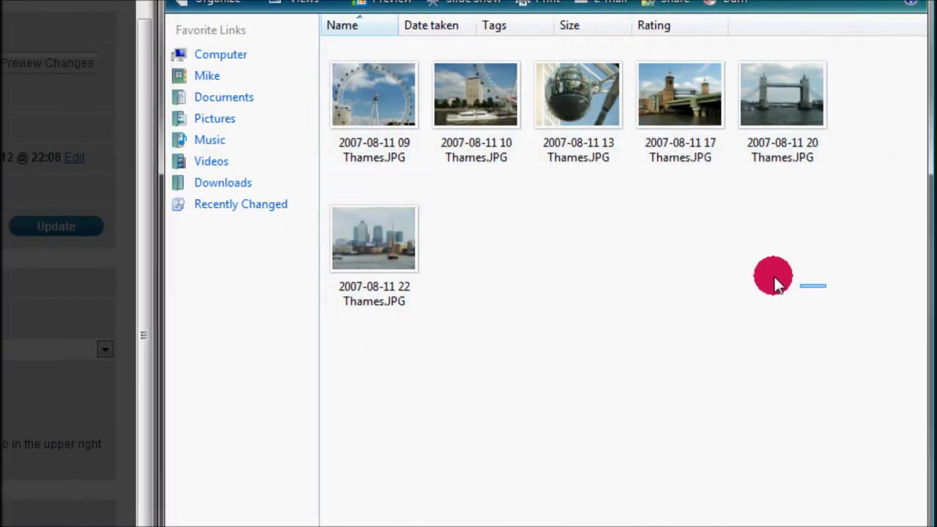
Drag the six Thames JPGs (09 through 22) into Add Media and show the 09 photo's details.
{"action": "left_click_drag", "start_coordinate": [777, 284], "coordinate": [334, 103]}
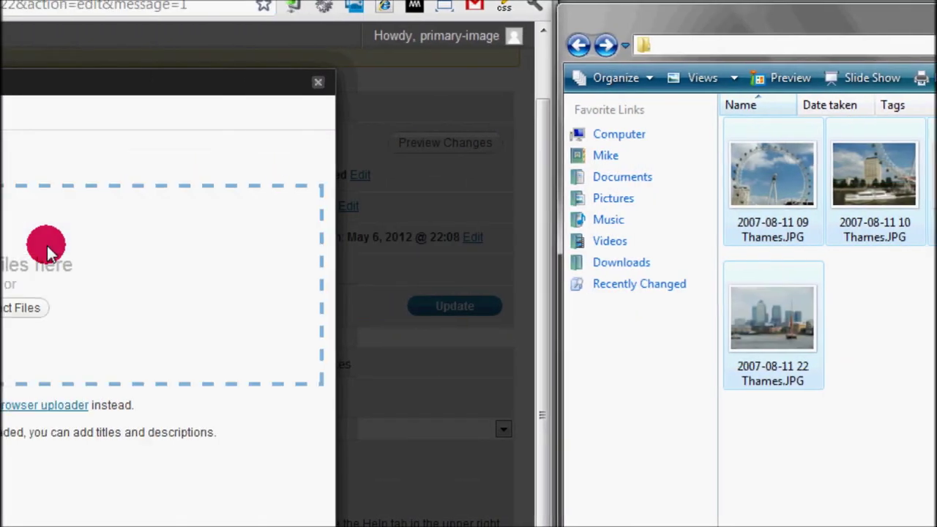
{"action": "left_click_drag", "start_coordinate": [47, 245], "coordinate": [255, 287]}
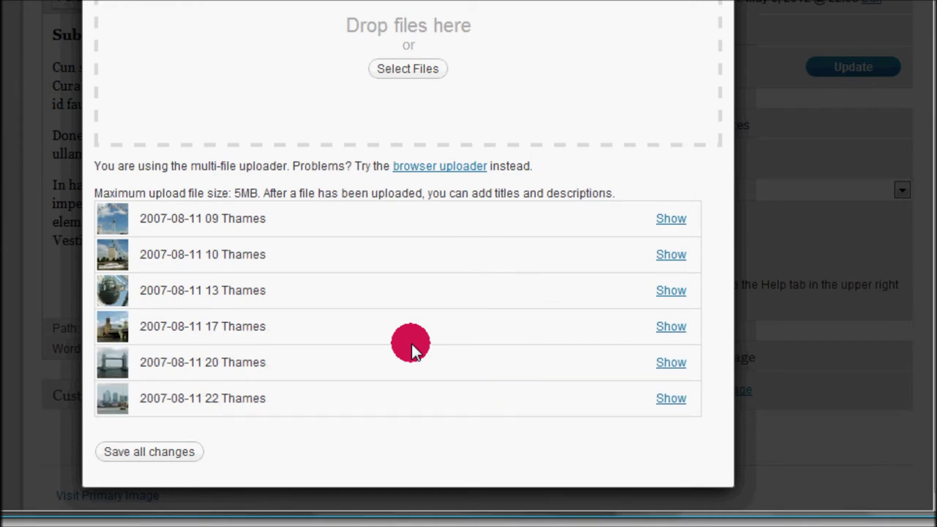
{"action": "left_click", "coordinate": [670, 220]}
Retitle the 09 Thames photo 'London Eye'.
{"action": "scroll", "coordinate": [502, 237], "scroll_direction": "down", "scroll_amount": 4}
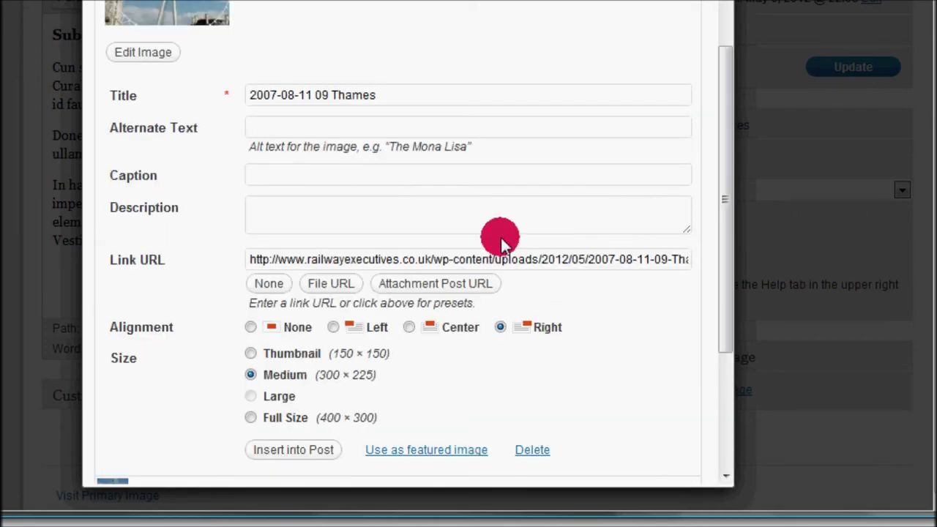
{"action": "scroll", "coordinate": [502, 236], "scroll_direction": "up", "scroll_amount": 1}
{"action": "left_click_drag", "start_coordinate": [393, 176], "coordinate": [87, 139]}
{"action": "type", "text": "London Eye"}
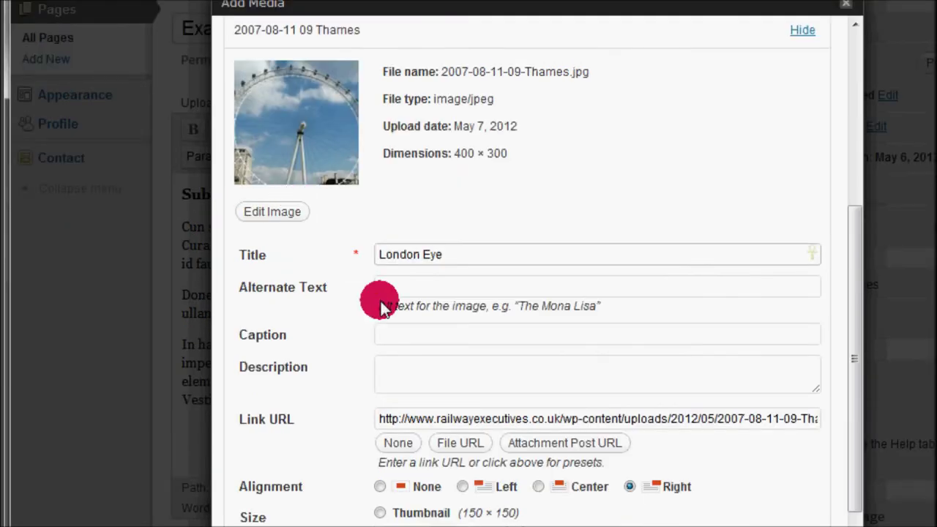
{"action": "scroll", "coordinate": [369, 248], "scroll_direction": "down", "scroll_amount": 3}
{"action": "scroll", "coordinate": [418, 323], "scroll_direction": "down", "scroll_amount": 1}
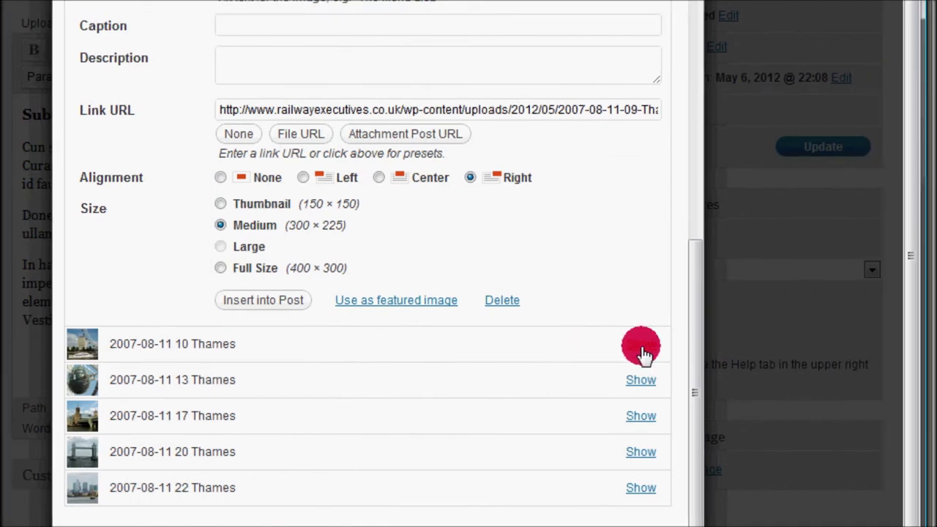
Retitle the 10 Thames photo 'London Eye 2' and save all changes.
{"action": "left_click", "coordinate": [706, 350]}
{"action": "triple_click", "coordinate": [366, 181]}
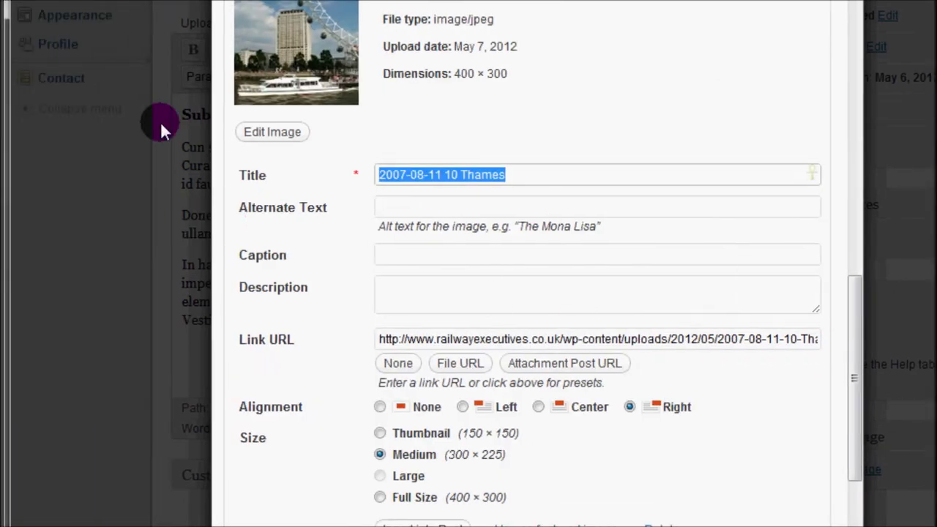
{"action": "type", "text": "Lond"}
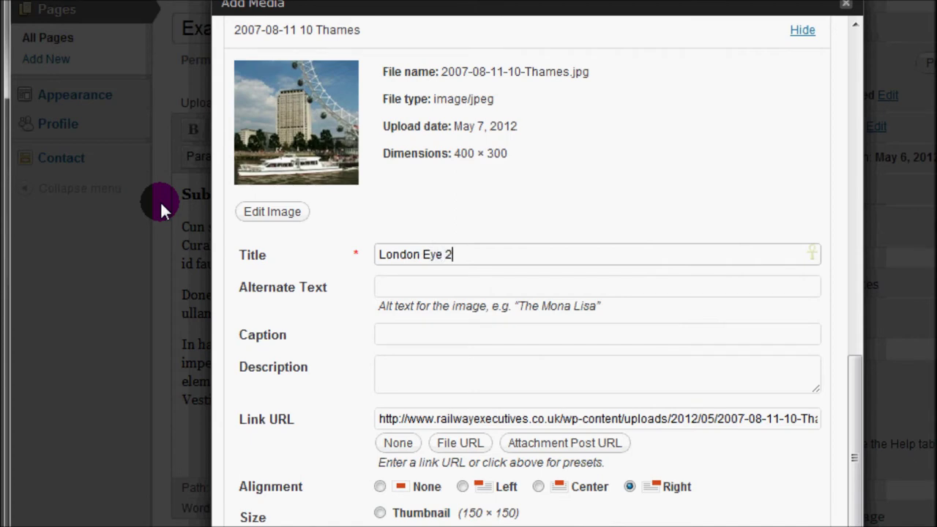
{"action": "type", "text": "on Eye 2"}
{"action": "scroll", "coordinate": [429, 310], "scroll_direction": "down", "scroll_amount": 3}
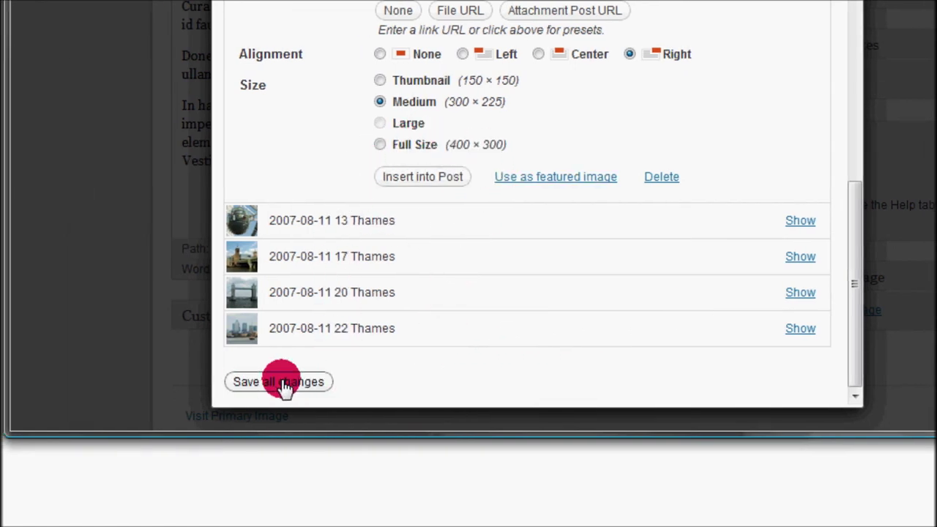
{"action": "left_click", "coordinate": [324, 385]}
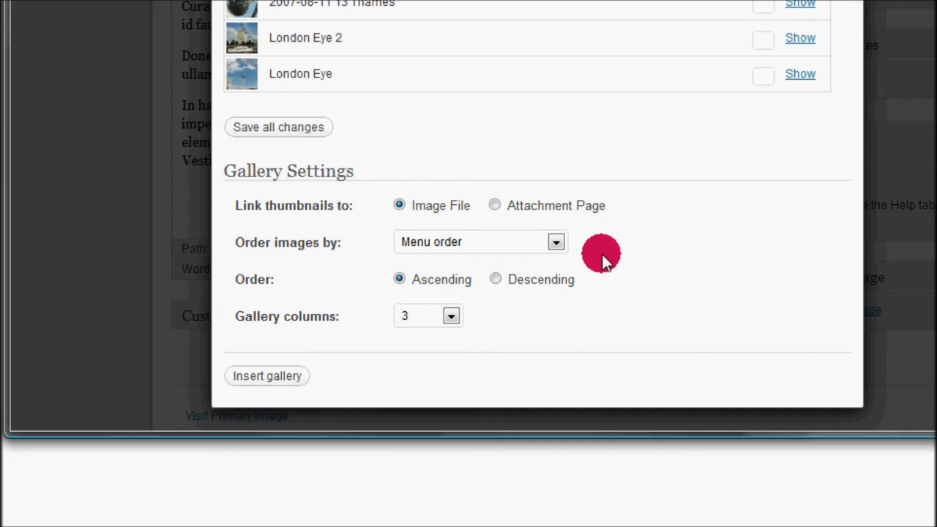
Insert the Thames gallery at 3 columns, save Example Page, and bring the live page forward.
{"action": "left_click", "coordinate": [451, 317]}
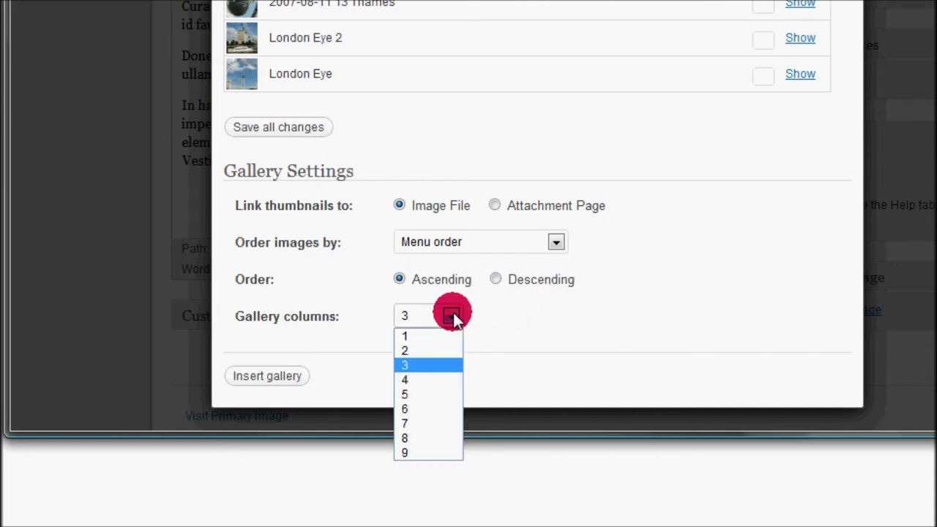
{"action": "left_click", "coordinate": [452, 316]}
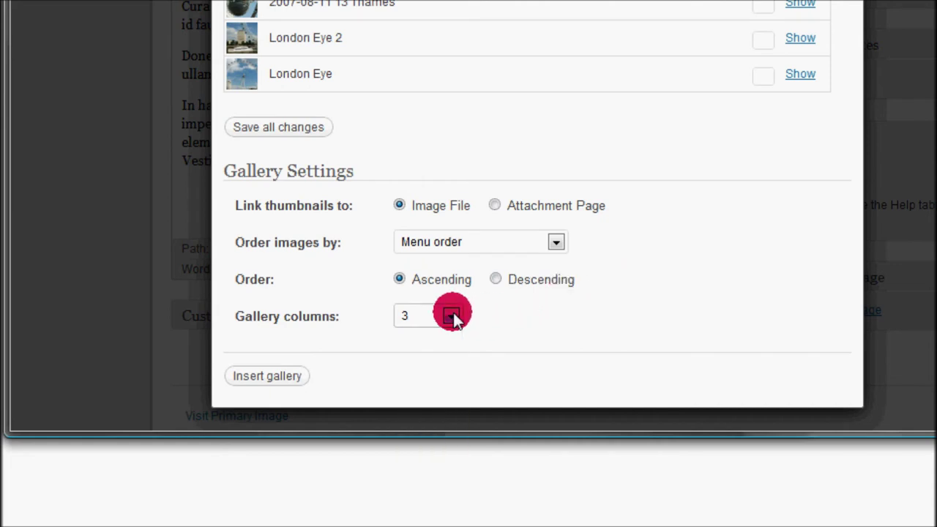
{"action": "left_click", "coordinate": [284, 380]}
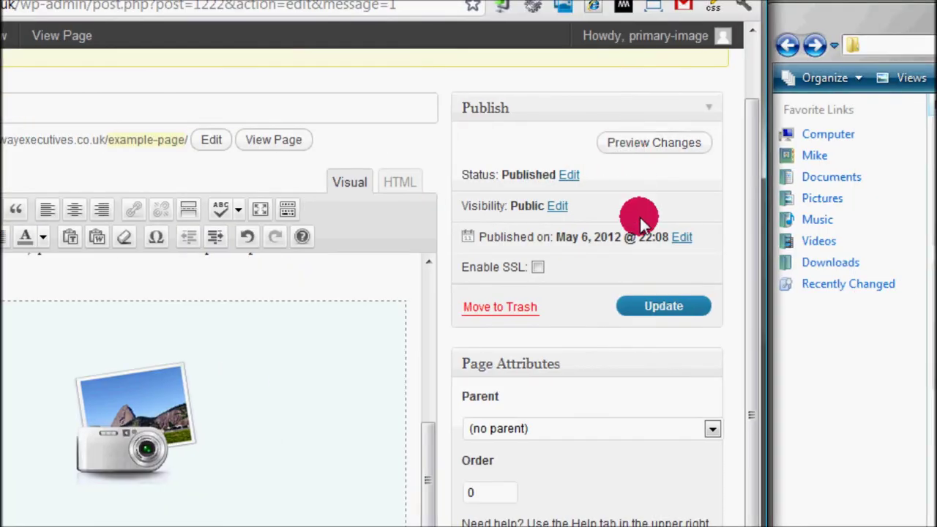
{"action": "left_click", "coordinate": [648, 311]}
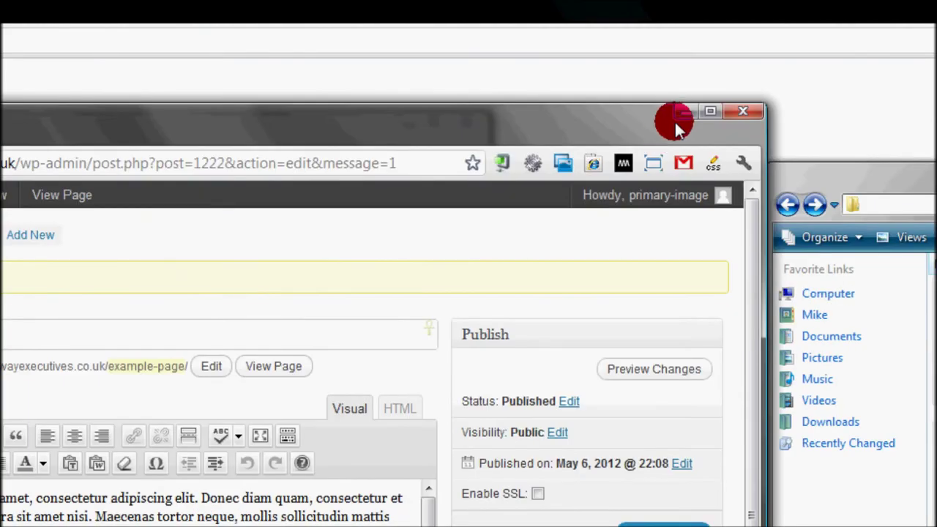
{"action": "left_click", "coordinate": [678, 116]}
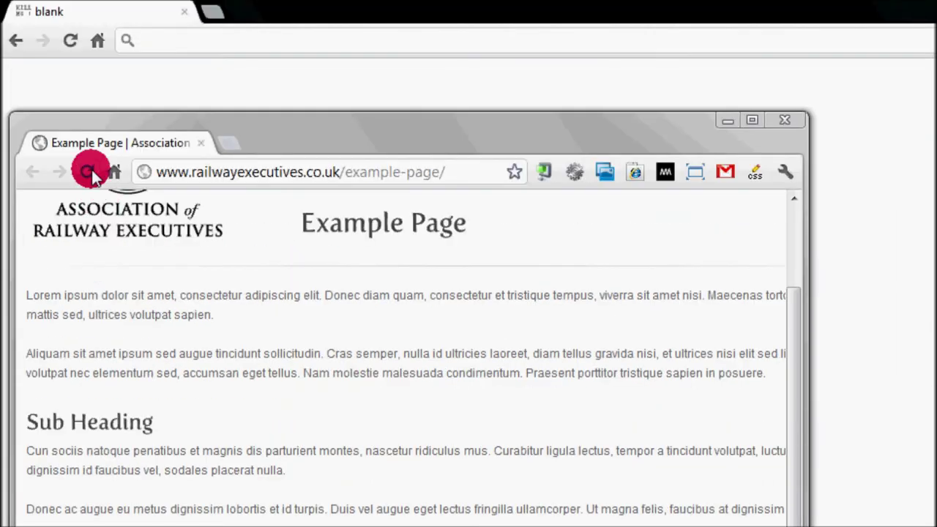
Reload the live Example Page and step through the enlarged gallery photos, starting from London Eye.
{"action": "left_click", "coordinate": [86, 167]}
{"action": "scroll", "coordinate": [265, 366], "scroll_direction": "down", "scroll_amount": 2}
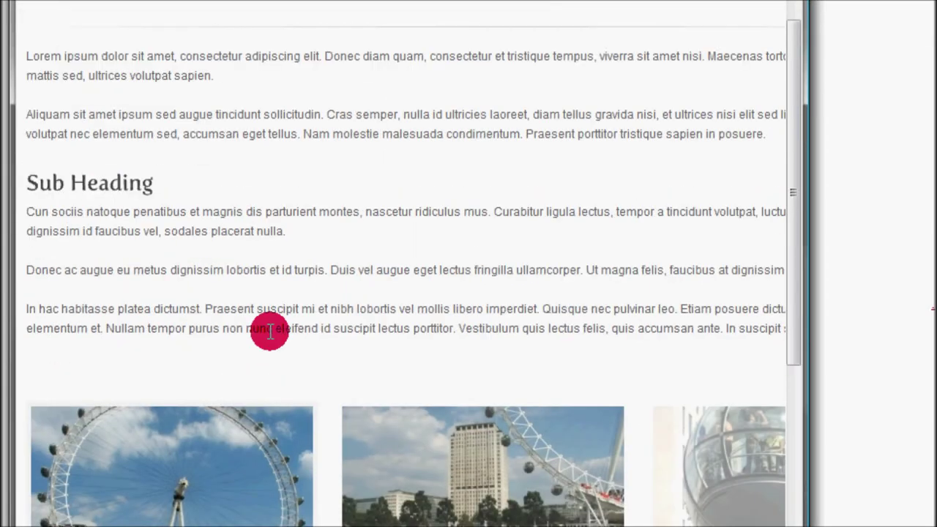
{"action": "scroll", "coordinate": [264, 384], "scroll_direction": "down", "scroll_amount": 5}
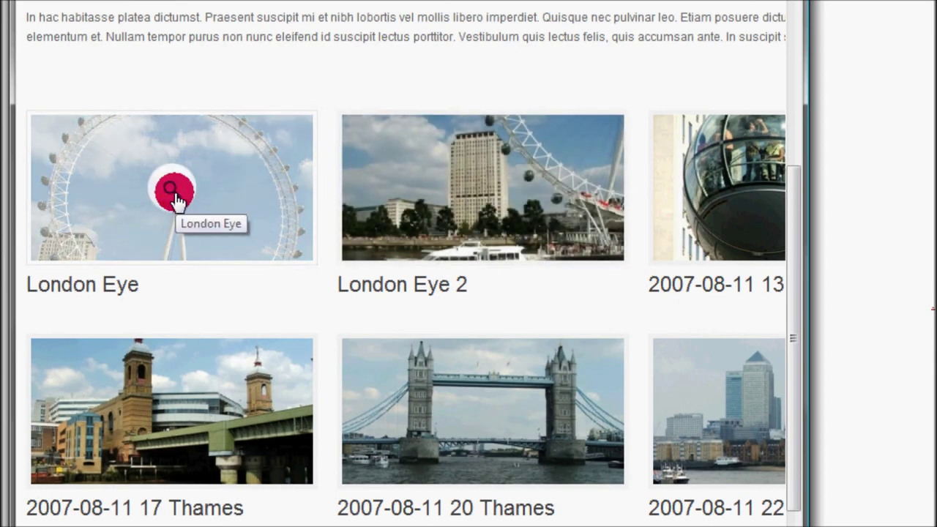
{"action": "left_click", "coordinate": [174, 197]}
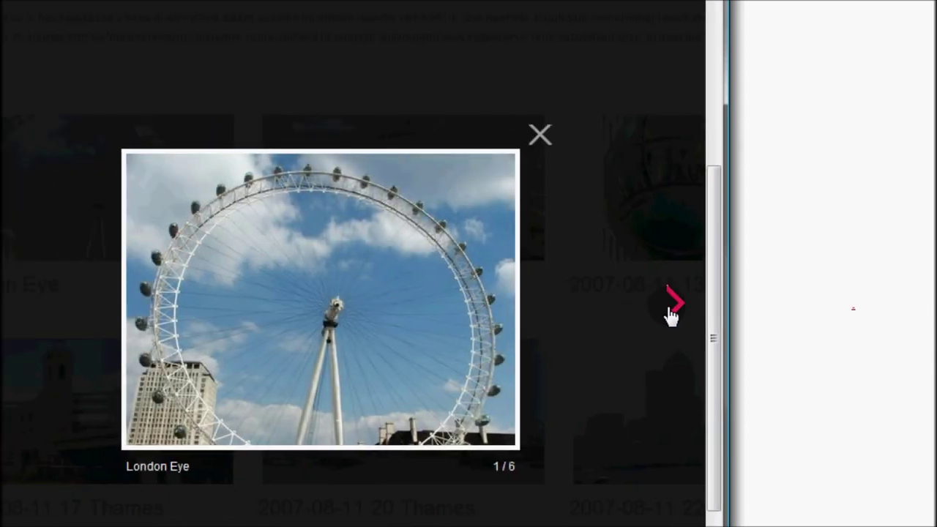
{"action": "left_click", "coordinate": [673, 315]}
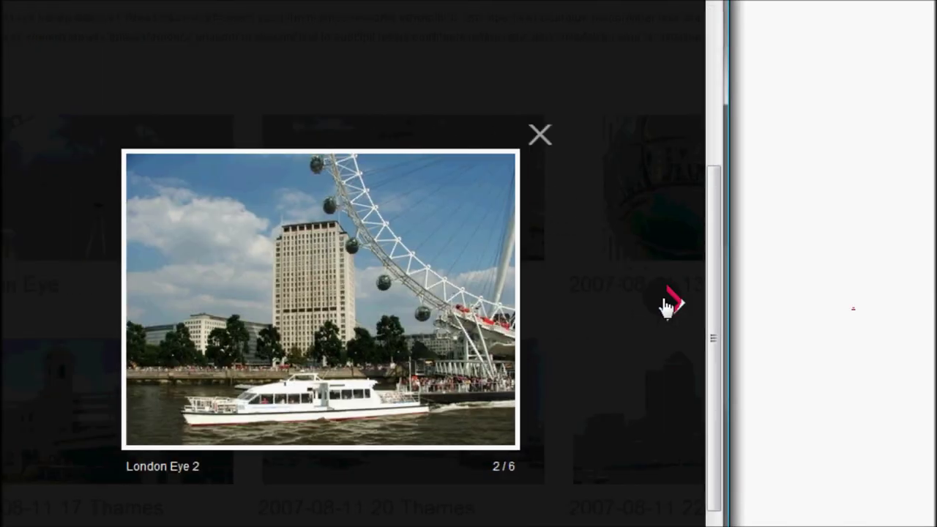
{"action": "left_click", "coordinate": [754, 227]}
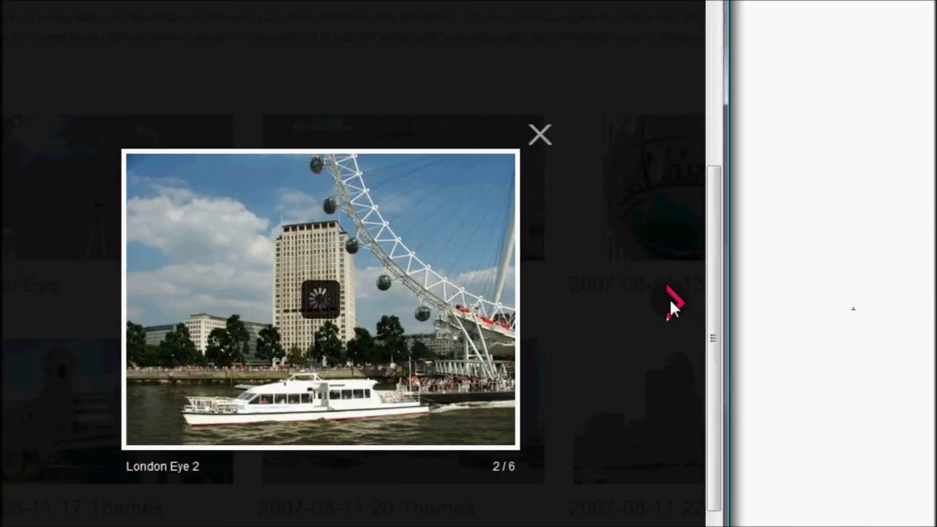
{"action": "left_click", "coordinate": [672, 311]}
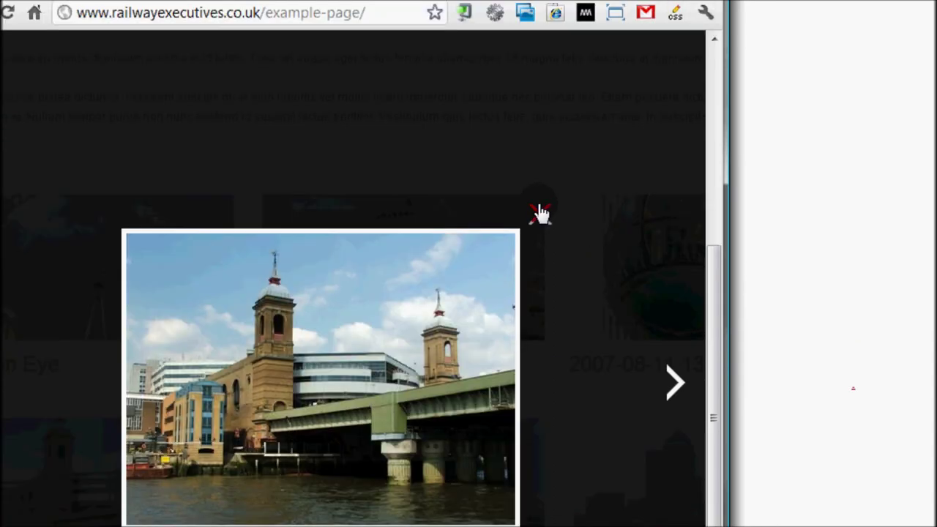
{"action": "left_click", "coordinate": [539, 218]}
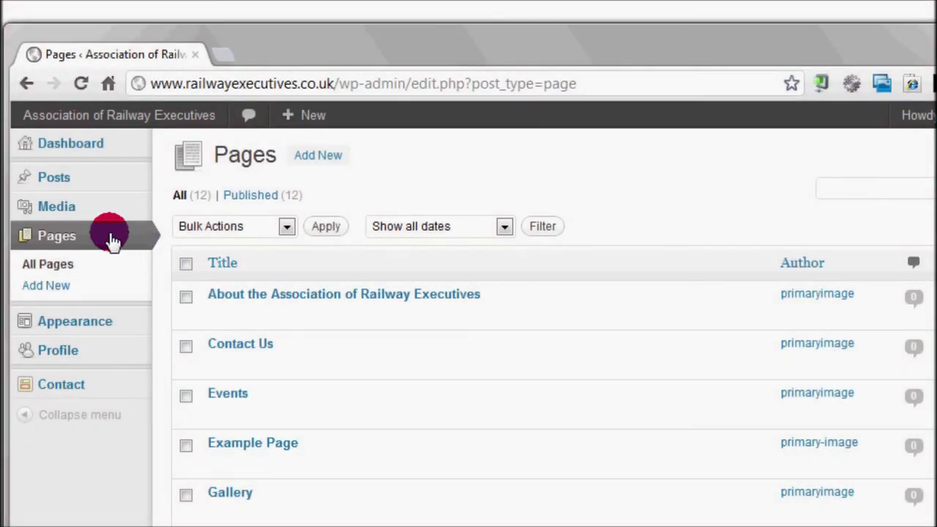
Create a new page titled 'My test page!' with the permalink slug 'test'.
{"action": "left_click", "coordinate": [64, 291]}
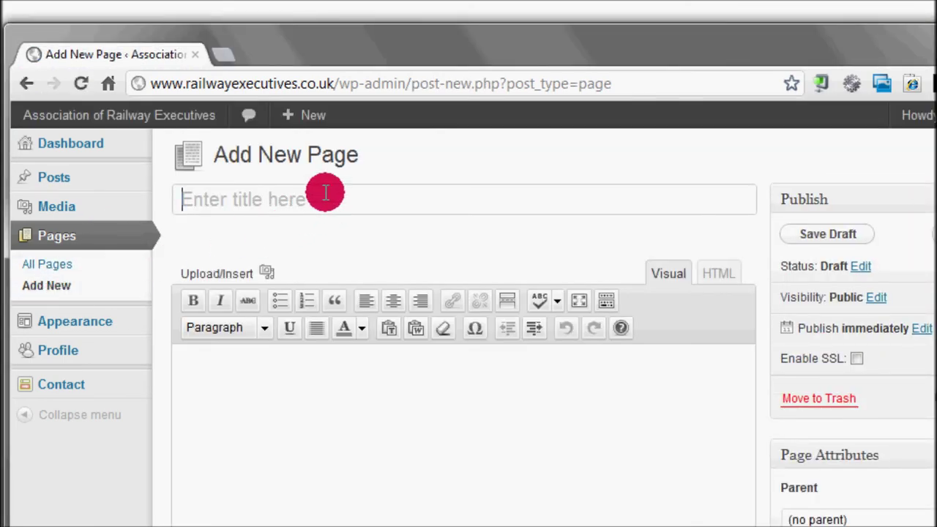
{"action": "left_click", "coordinate": [326, 193]}
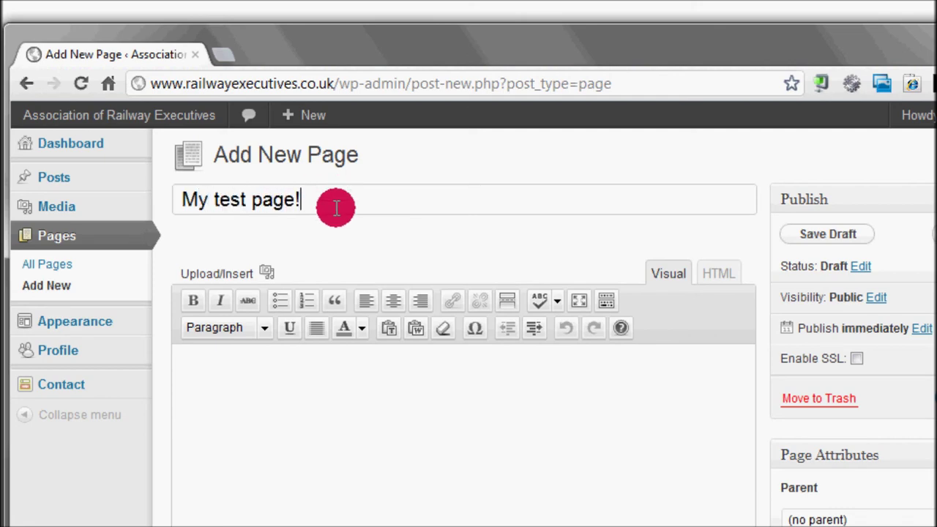
{"action": "left_click", "coordinate": [337, 238]}
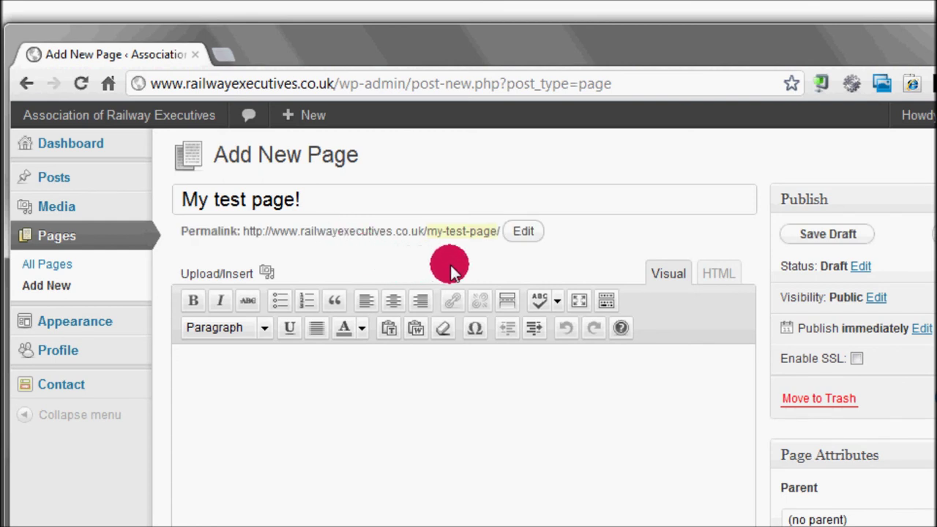
{"action": "left_click", "coordinate": [524, 232]}
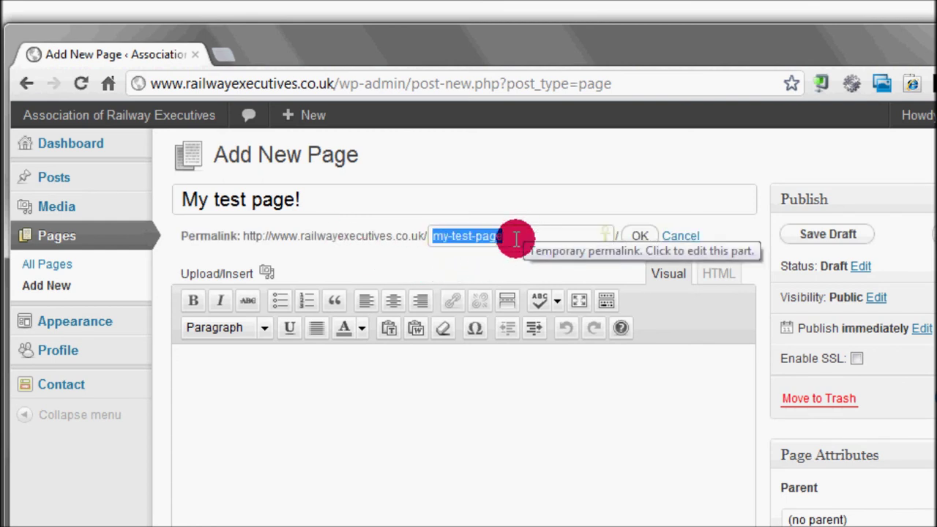
{"action": "type", "text": "test"}
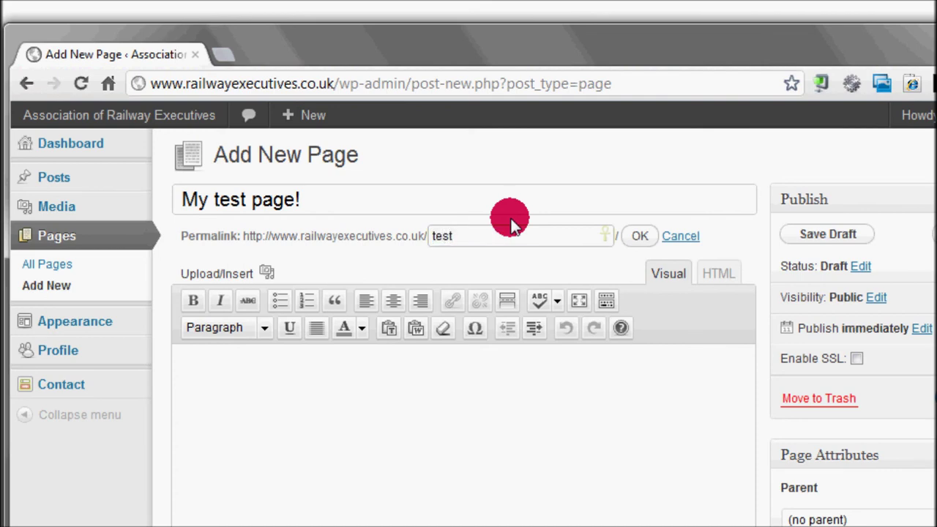
{"action": "left_click", "coordinate": [640, 237]}
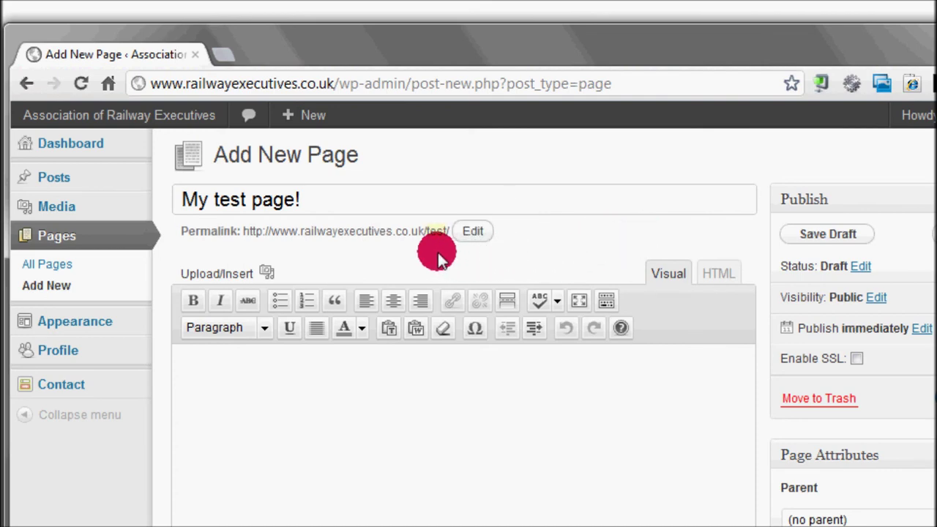
Write 'My page content....' in the body and set Example Page as the parent.
{"action": "left_click", "coordinate": [404, 398]}
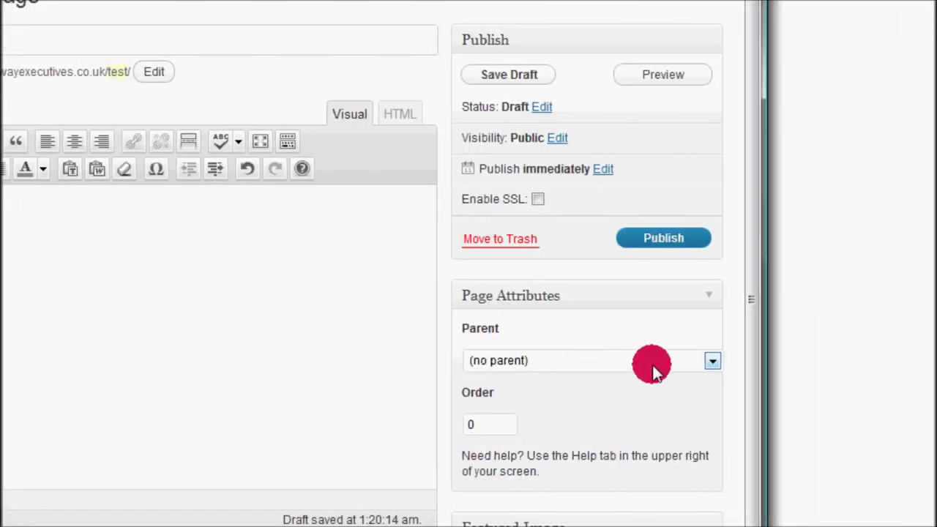
{"action": "left_click", "coordinate": [689, 361]}
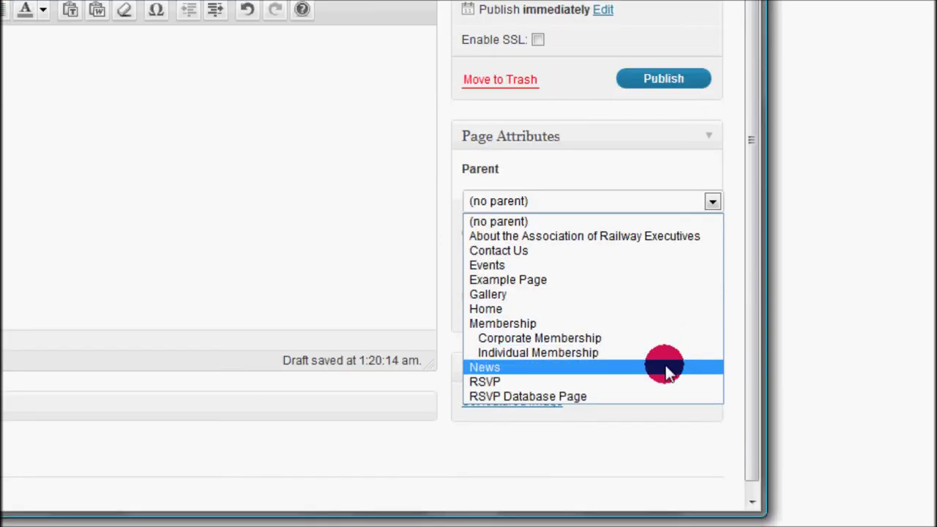
{"action": "left_click", "coordinate": [664, 280]}
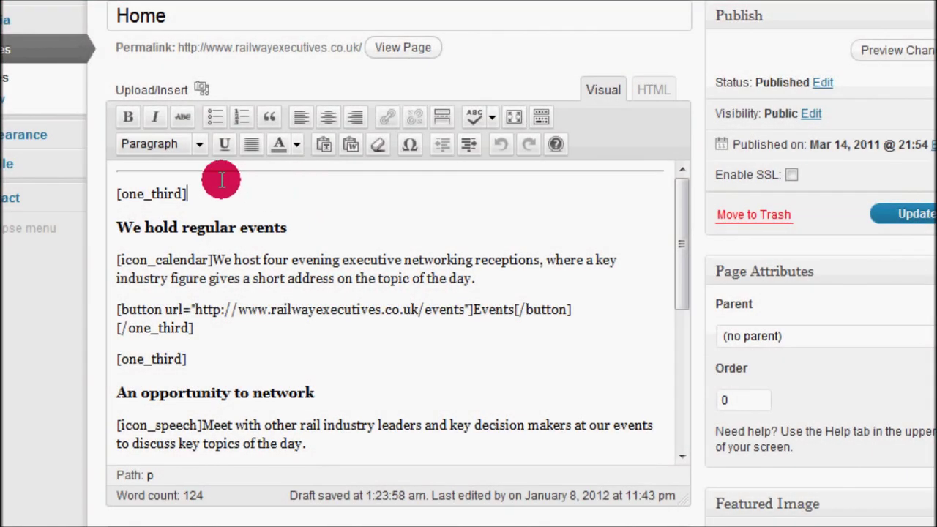
Inspect the Home page's [one_third] column and Events [button] shortcodes by selecting each line.
{"action": "left_click_drag", "start_coordinate": [192, 194], "coordinate": [102, 193]}
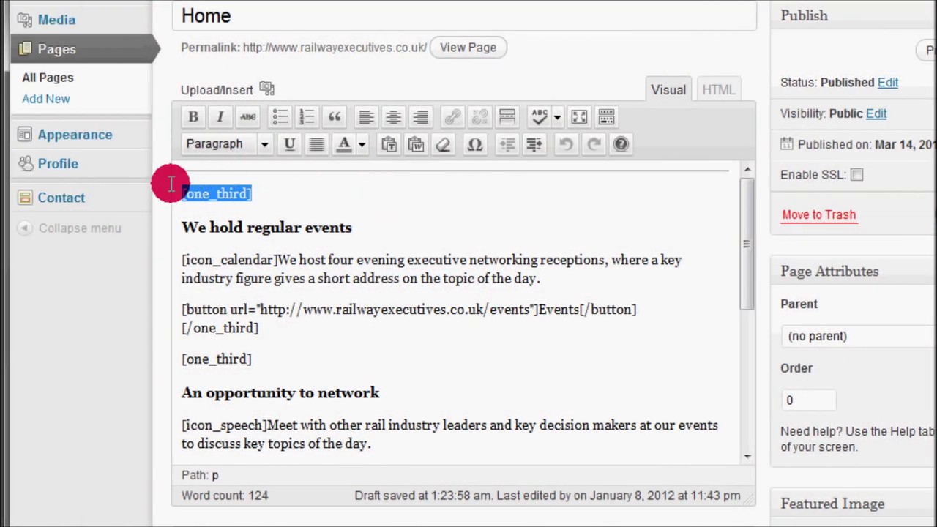
{"action": "left_click", "coordinate": [282, 193]}
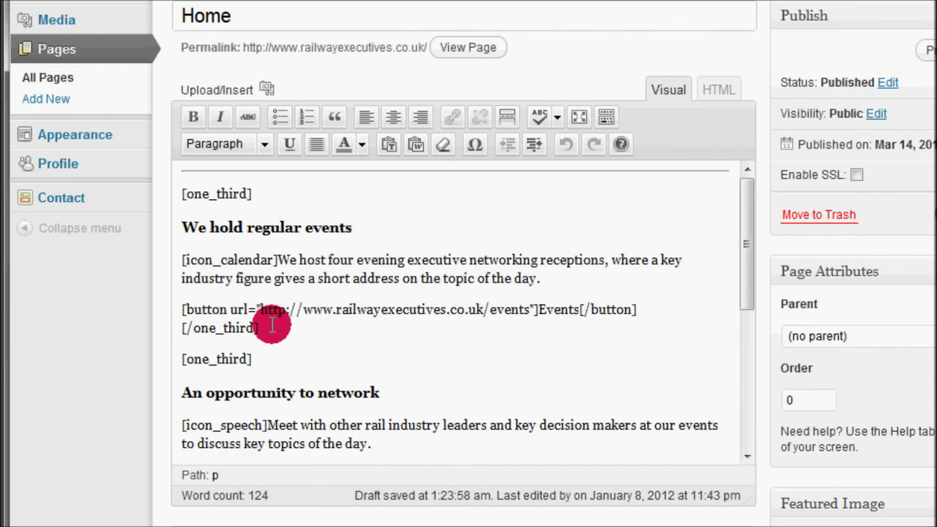
{"action": "left_click_drag", "start_coordinate": [244, 315], "coordinate": [180, 307]}
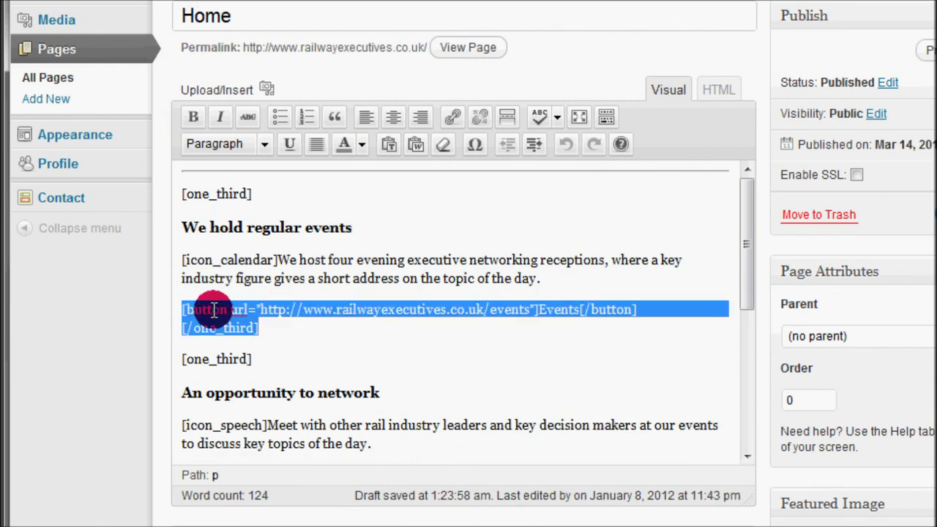
{"action": "left_click", "coordinate": [340, 332]}
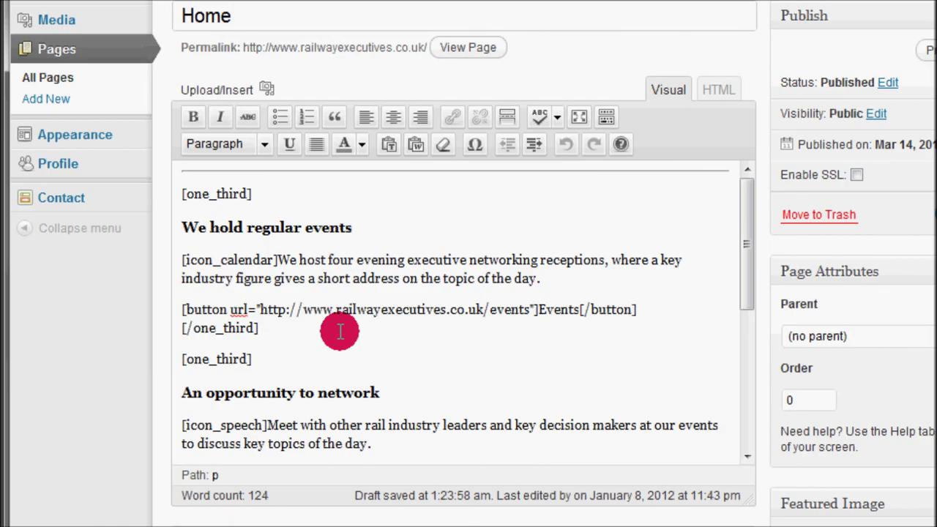